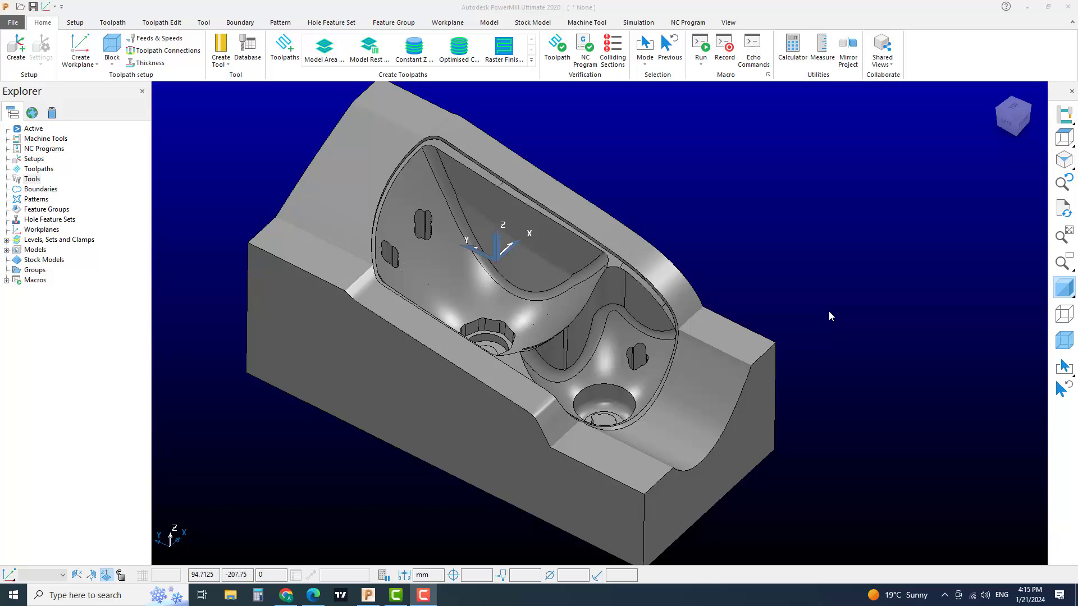
Zoom in and back out on the mold cavity part model.
scroll(707, 280, "down", 2)
scroll(631, 266, "up", 4)
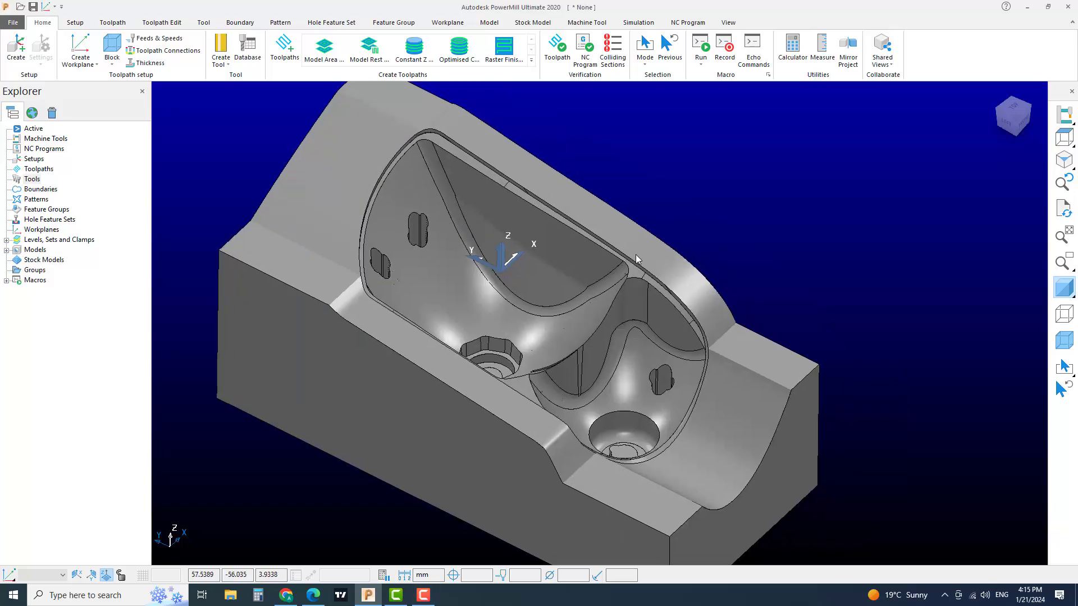
Dismiss the tool-type list and show the Tool ribbon with end mill, ball-nosed and drill options.
left_click(224, 68)
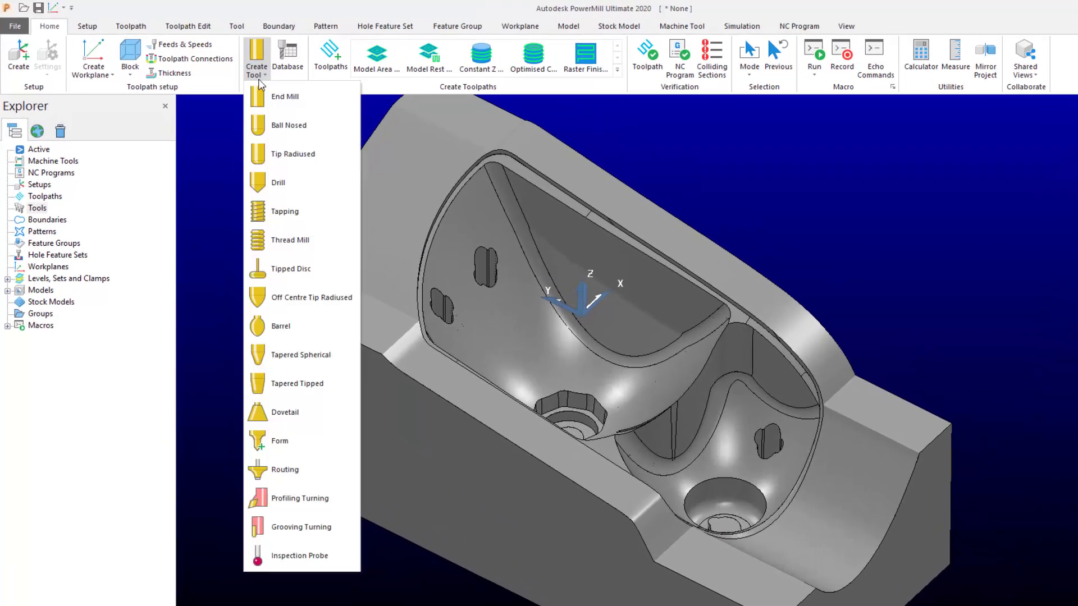
left_click(261, 78)
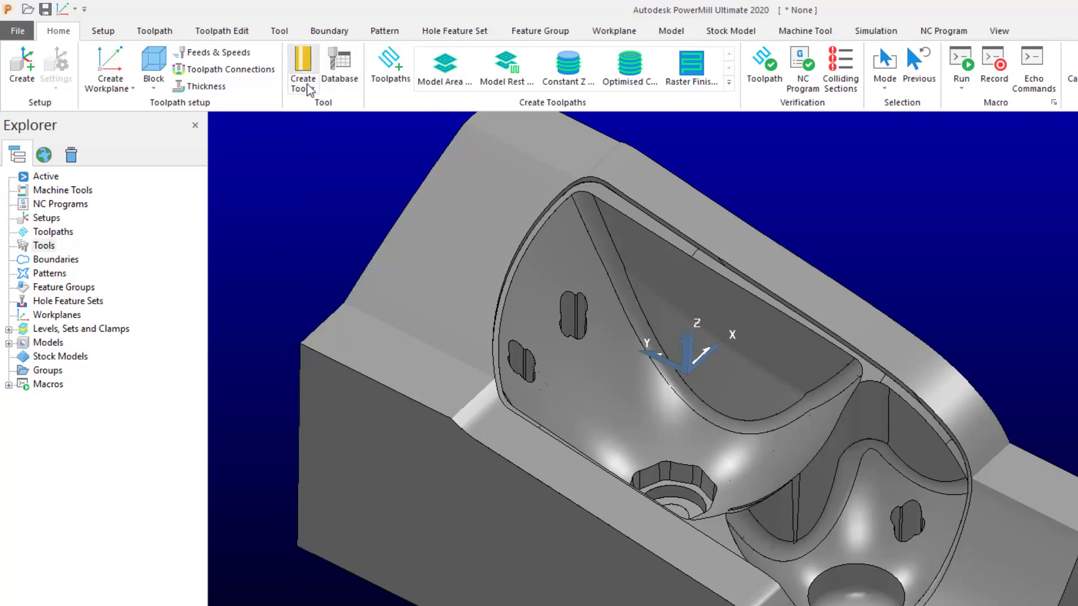
left_click(287, 32)
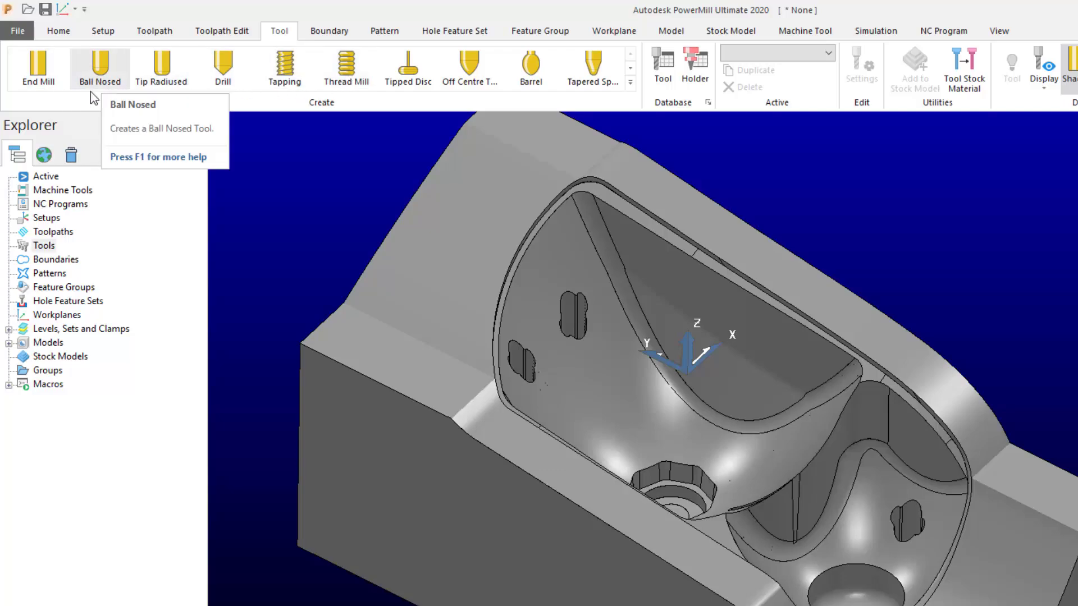
Create a new end mill and check its 10 mm tip diameter and 50 mm length.
left_click(39, 70)
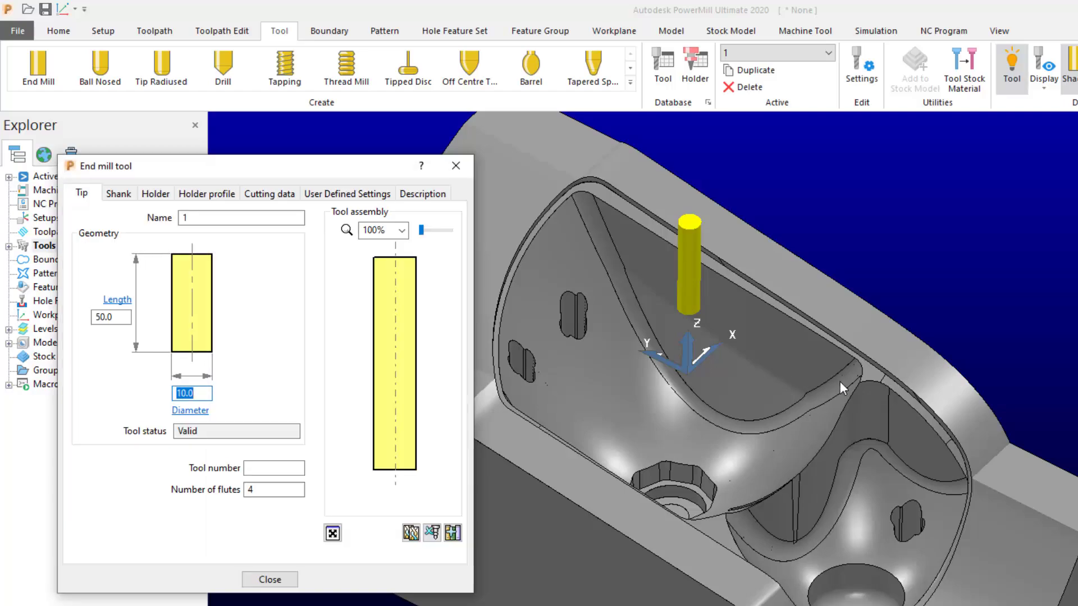
scroll(845, 365, "down", 3)
scroll(867, 213, "up", 2)
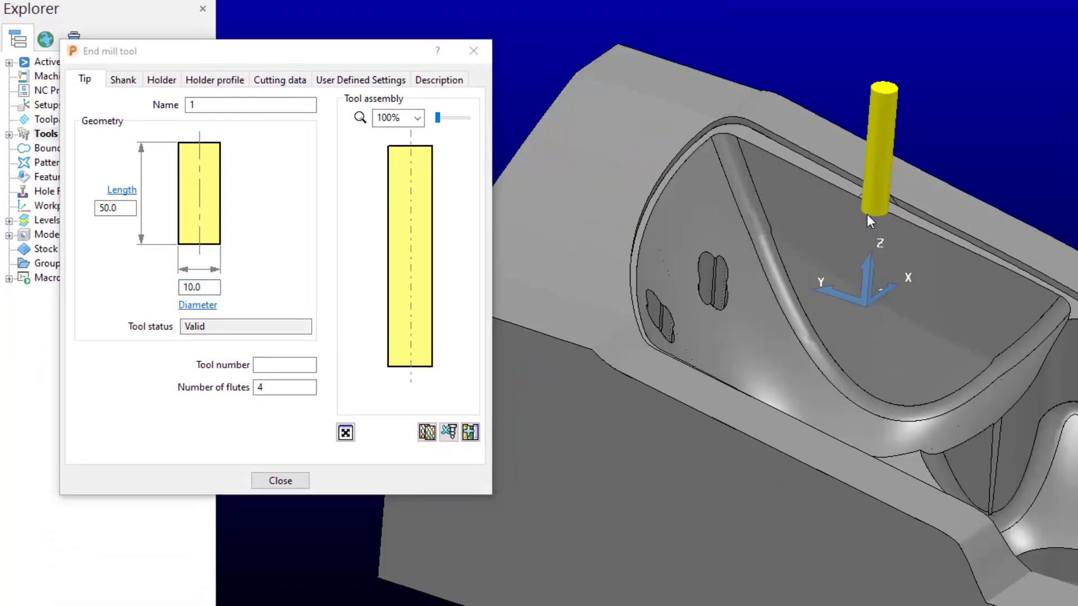
left_click(198, 287)
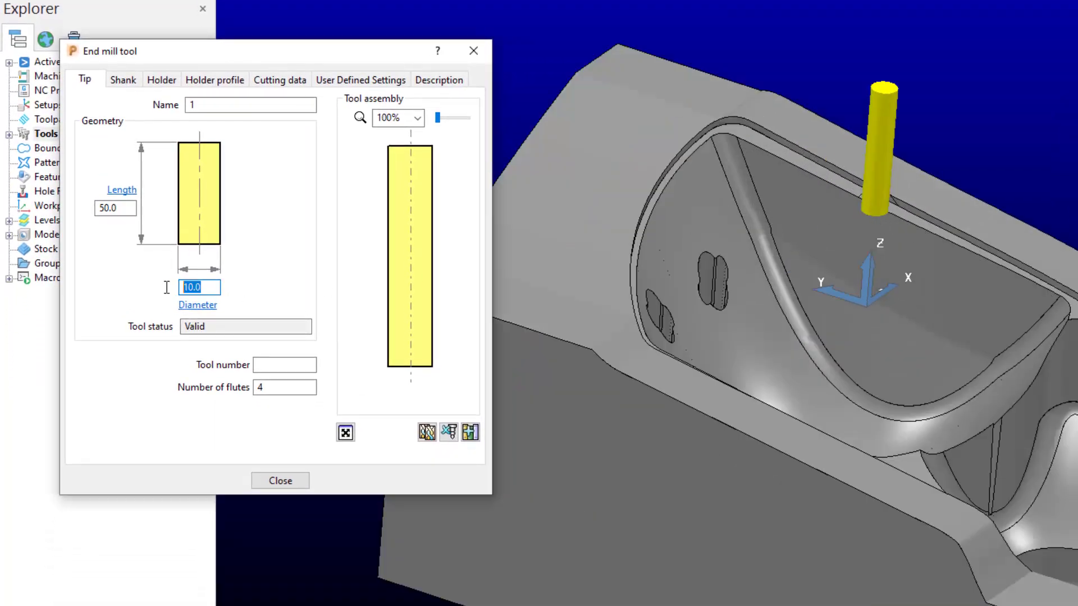
left_click(126, 209)
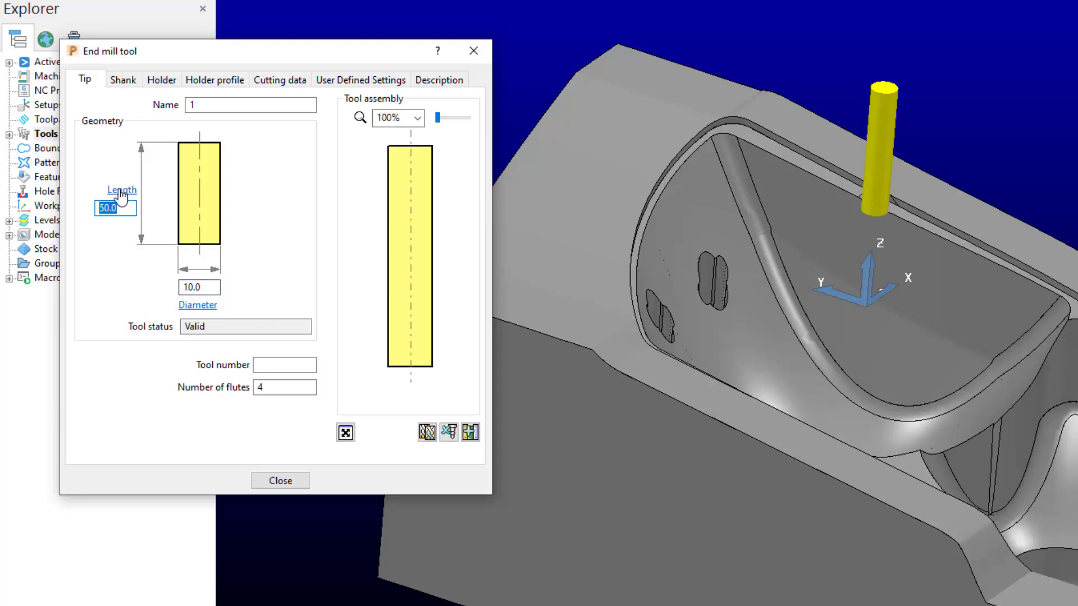
Name the tool ENDMILL10, set tool number 1, and confirm 4 flutes.
left_click(219, 105)
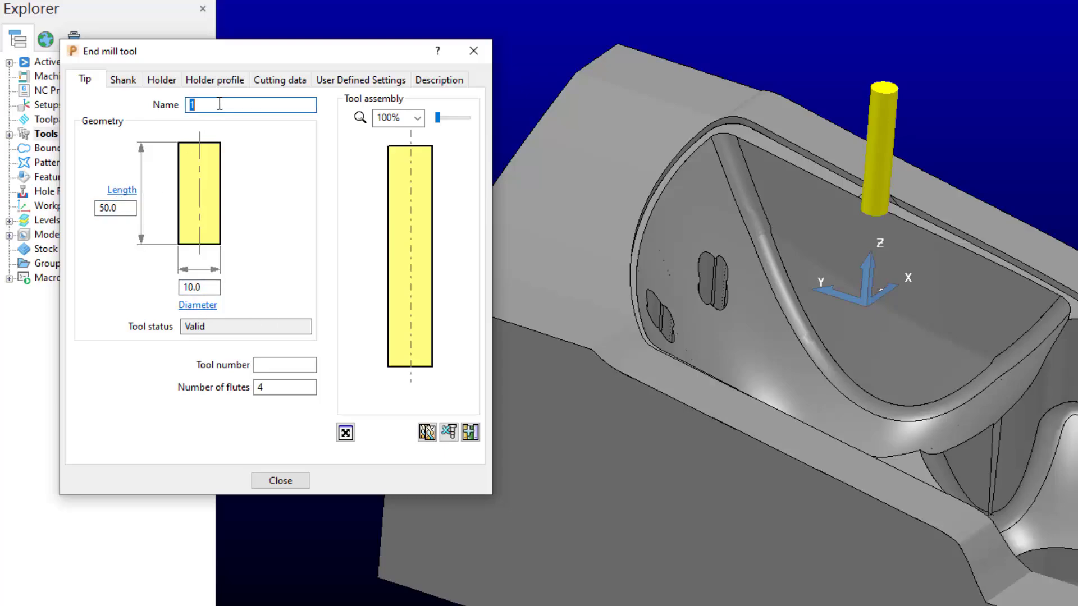
type("ENDMIL")
type("L10")
left_click(281, 364)
type("1")
key("Tab")
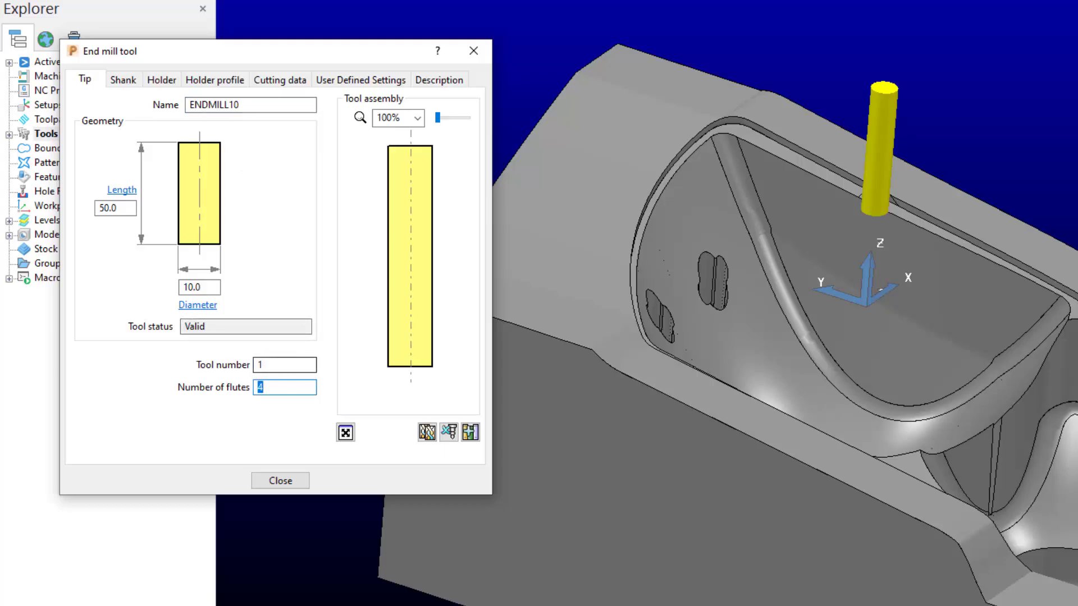
left_click(286, 389)
double_click(286, 389)
Add a shank component with 10.0 upper and lower diameter and 50.0 length.
left_click(124, 84)
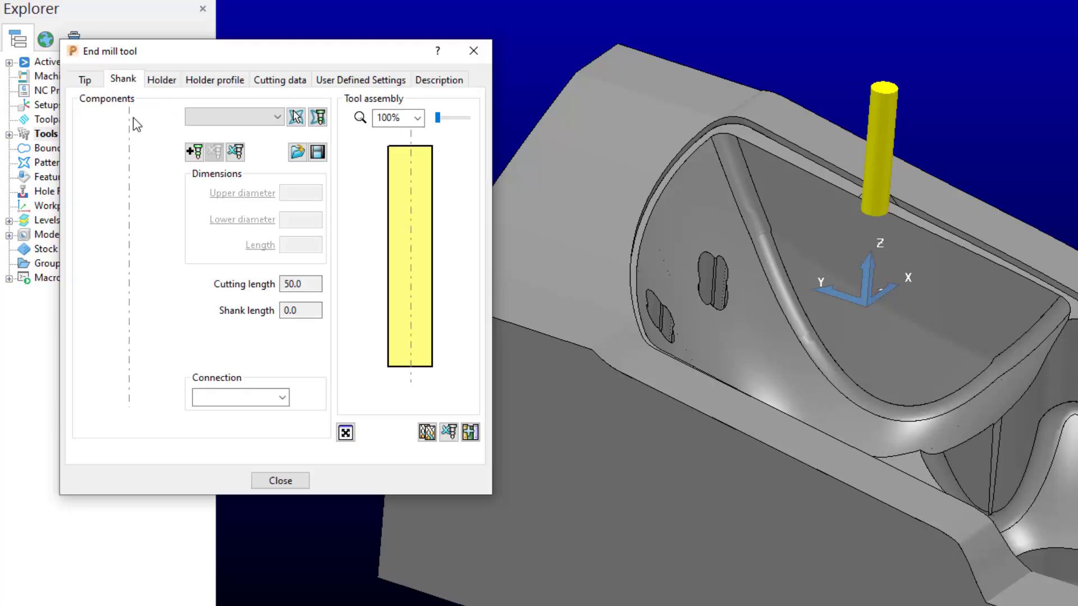
left_click(194, 152)
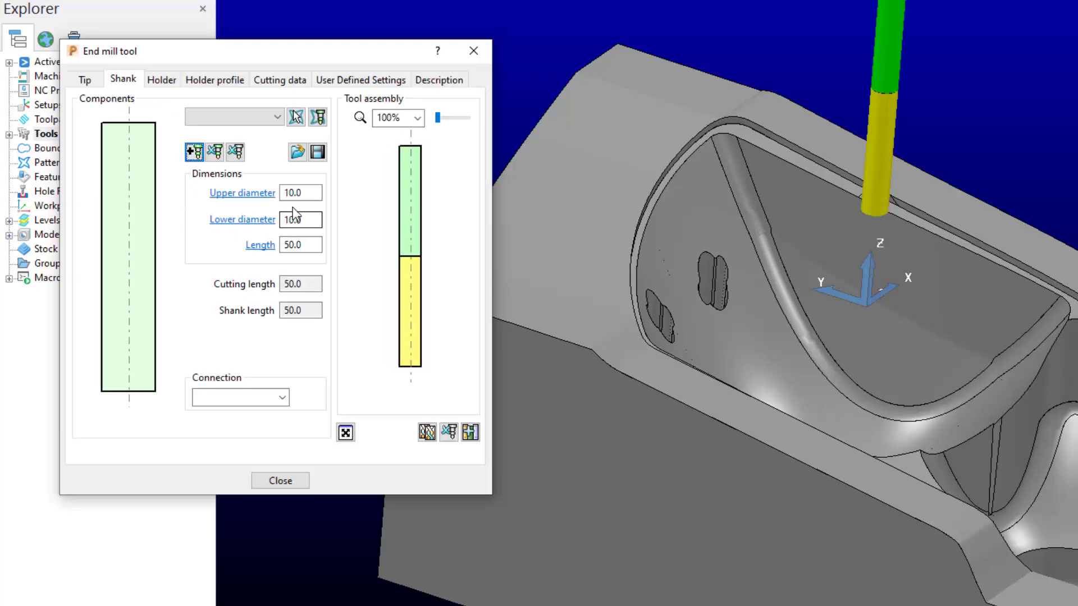
left_click(311, 192)
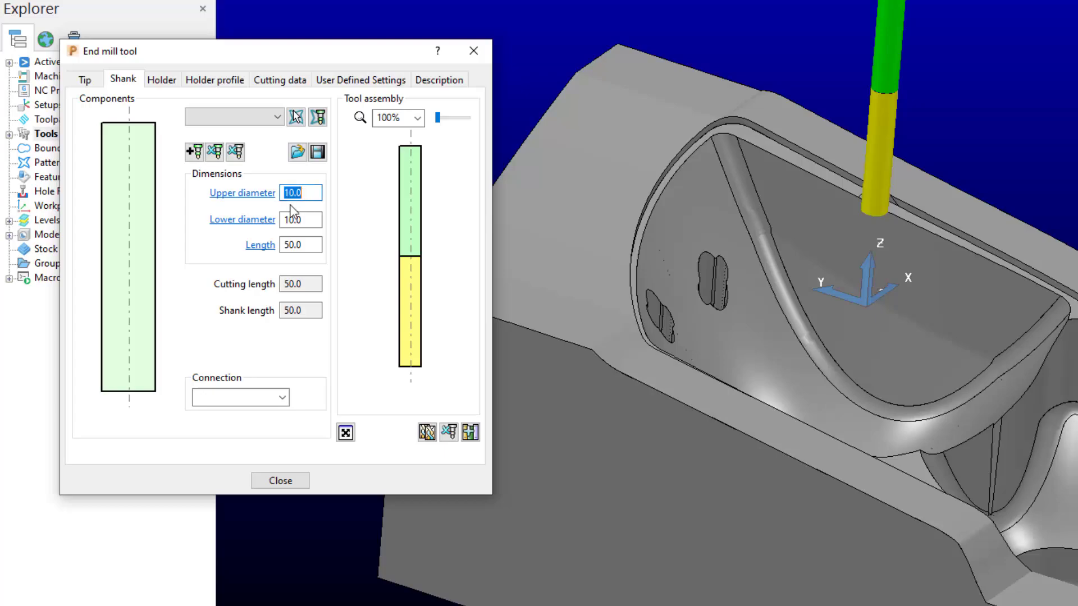
scroll(1016, 217, "down", 2)
scroll(972, 166, "up", 1)
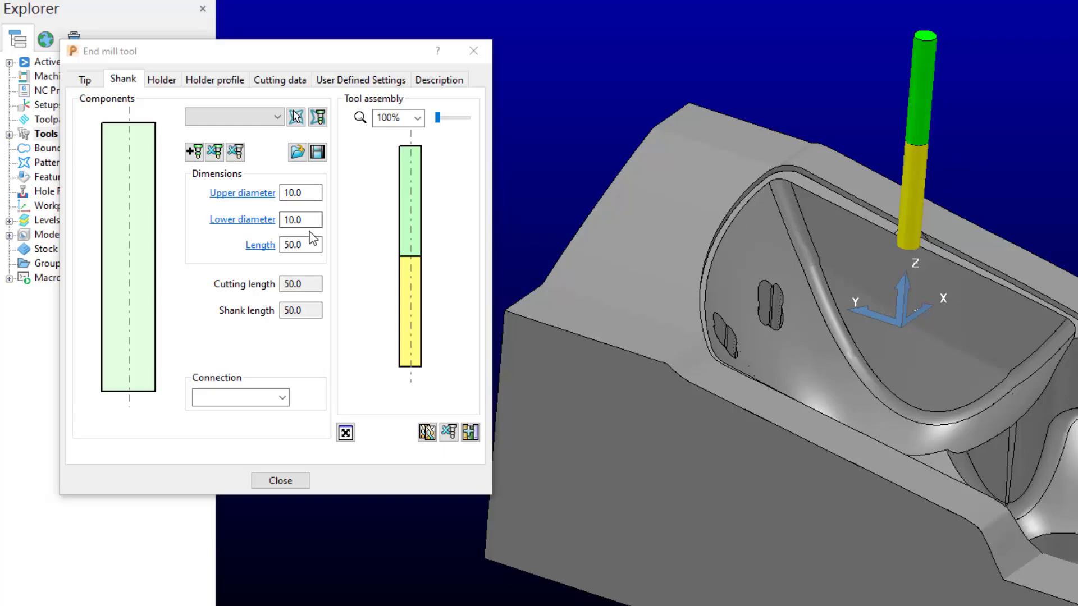
Add a holder component with 40 mm upper and 30 mm lower diameters.
left_click(160, 80)
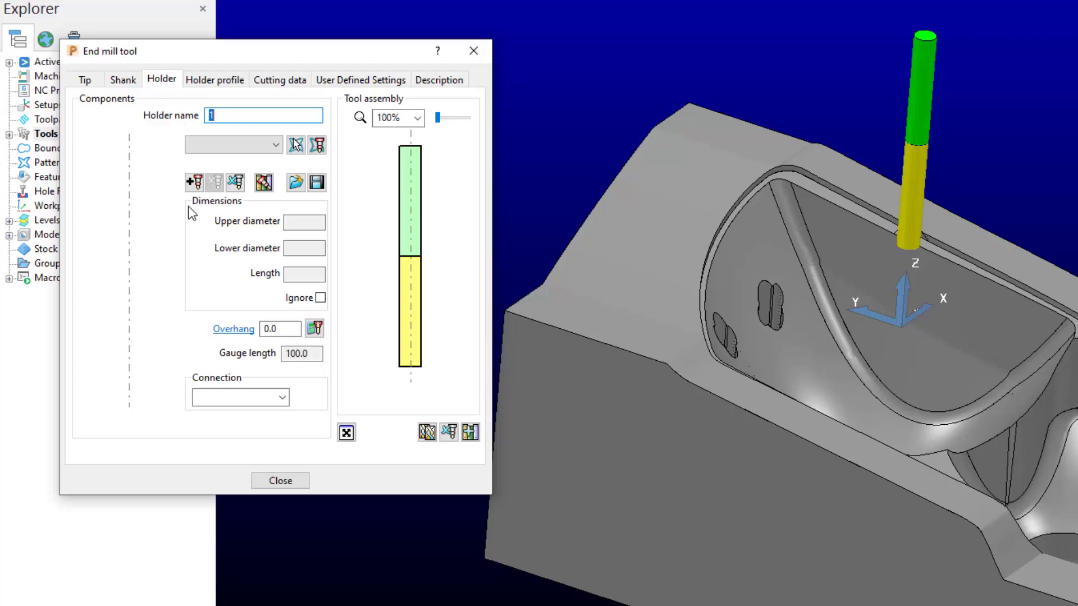
left_click(194, 182)
left_click(323, 225)
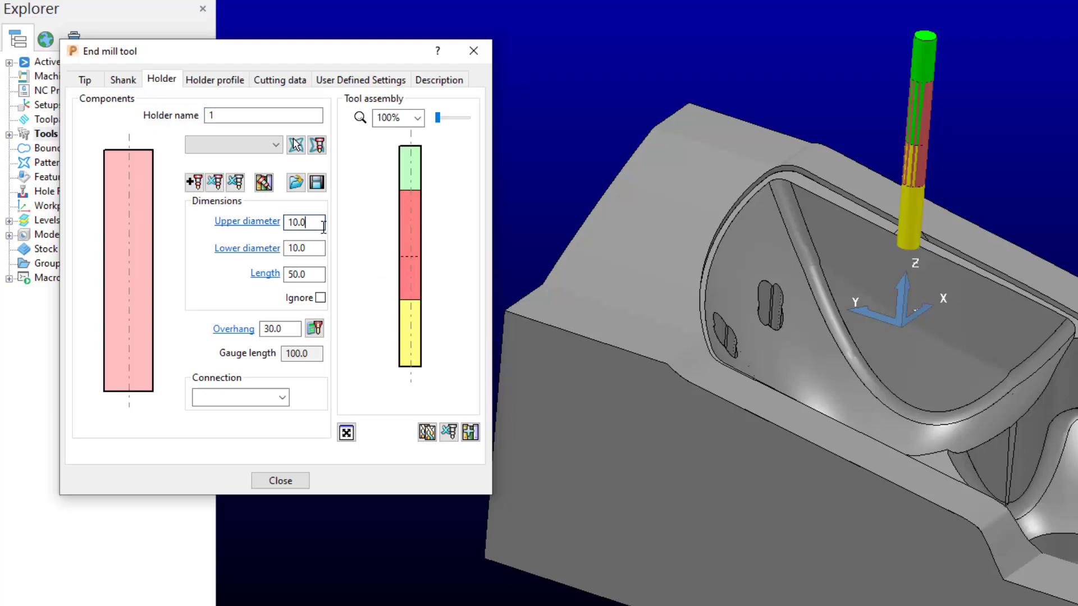
double_click(324, 226)
type("40.0")
key("Tab")
type("30.0")
key("Return")
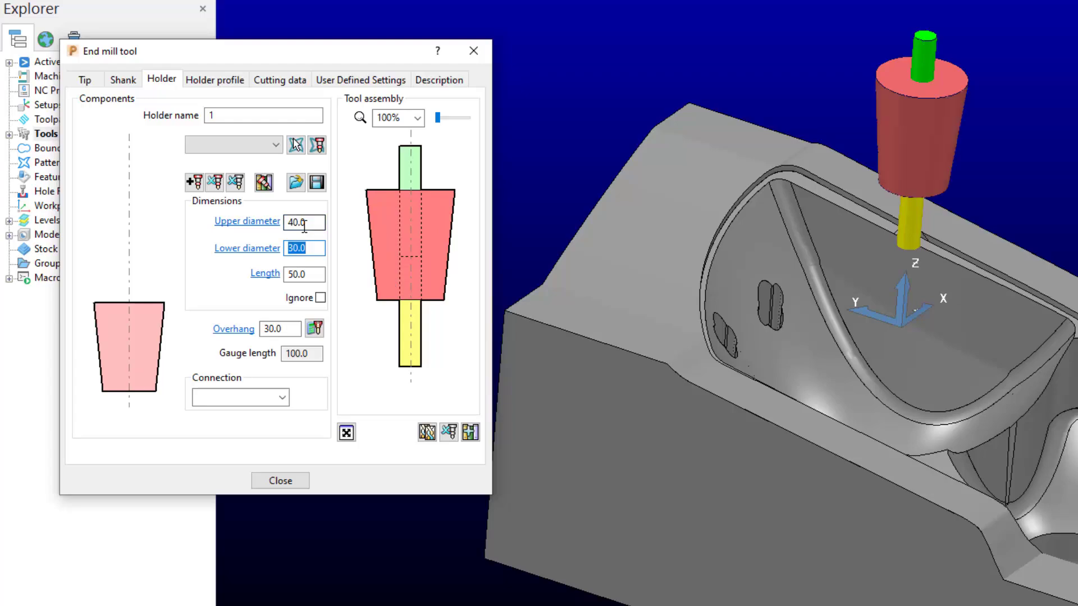
Set the holder length to 20 mm and the overhang to 60 mm.
key("Tab")
type("20.0")
key("Return")
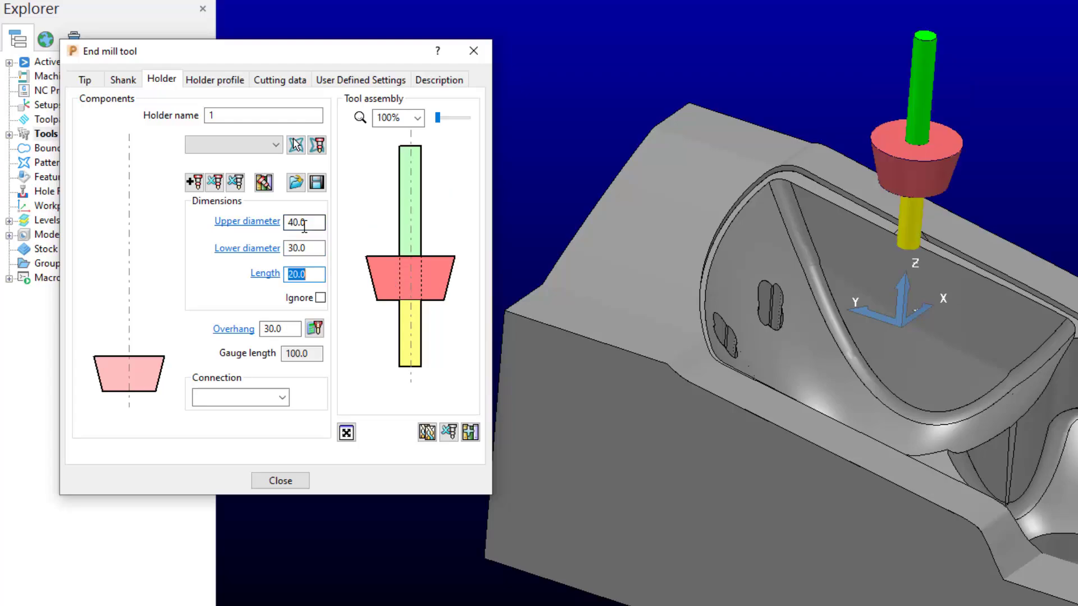
key("Tab")
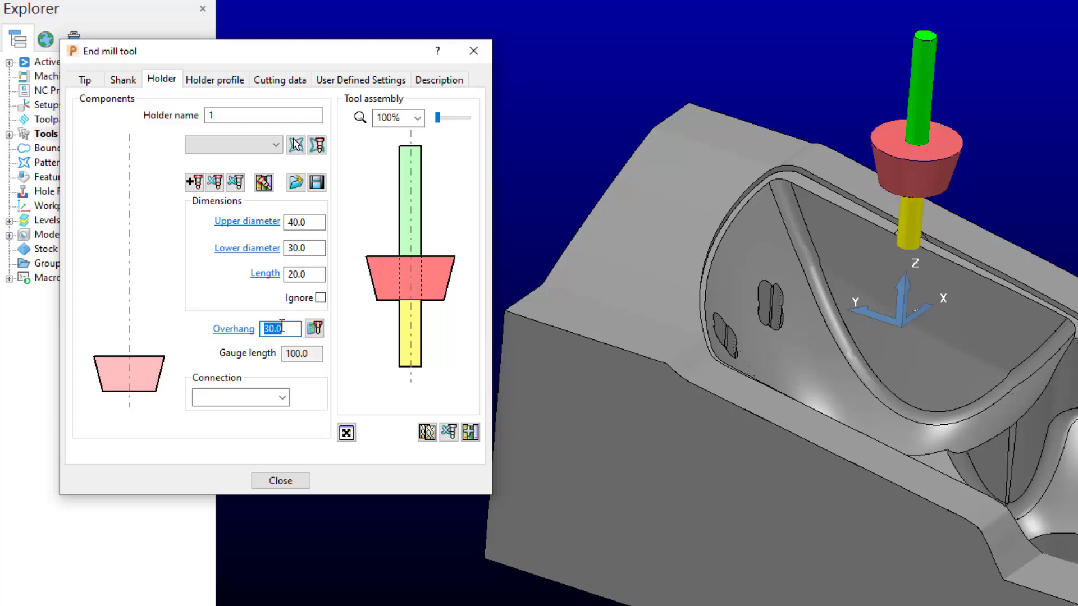
type("70")
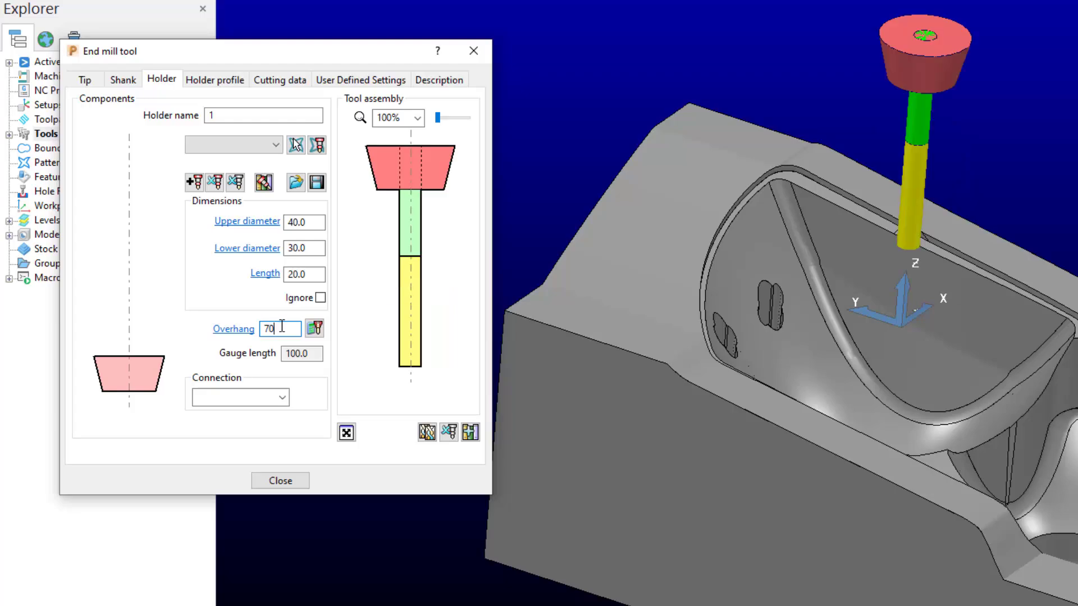
key("Return")
type("60")
key("Return")
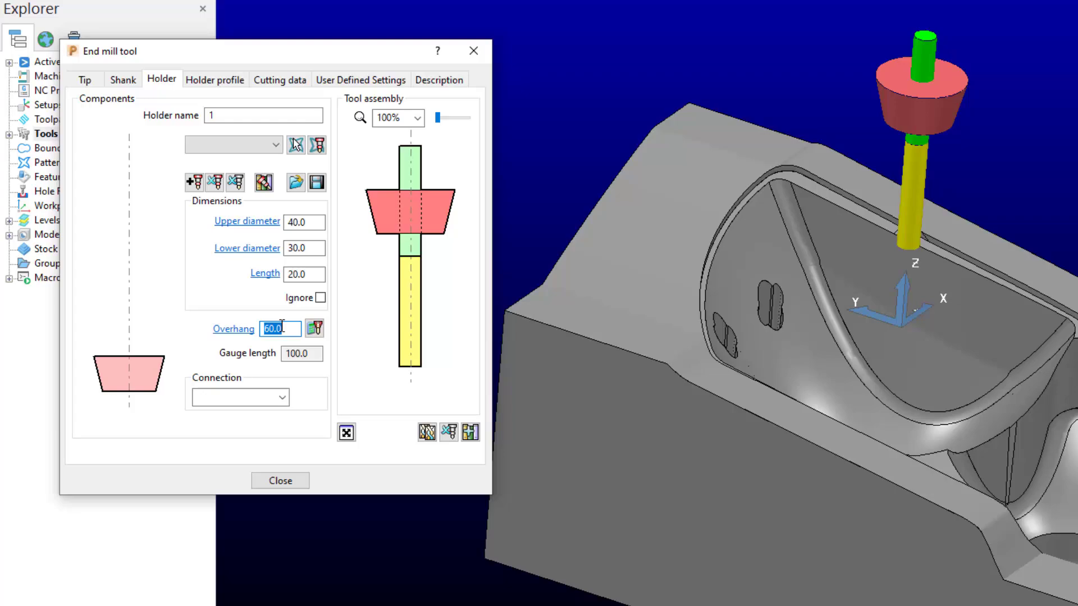
Add a cylindrical holder section above the taper and inspect the tool assembly over the part.
left_click(195, 182)
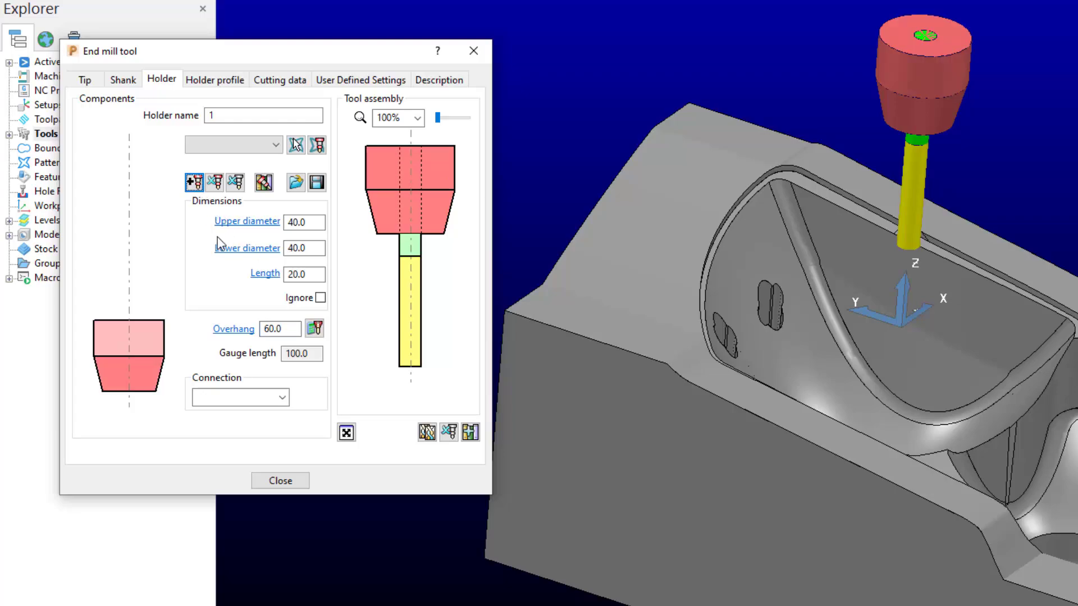
mouse_move(955, 174)
middle_mouse_down()
mouse_move(968, 100)
mouse_move(932, 264)
mouse_move(867, 288)
mouse_move(830, 355)
middle_mouse_up()
scroll(863, 210, "up", 3)
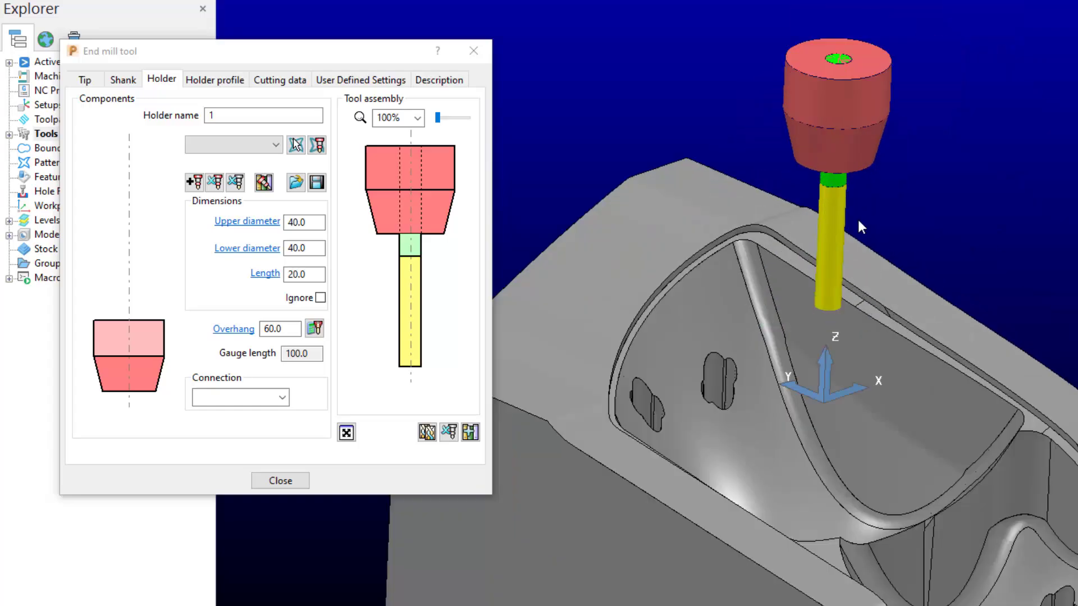
mouse_move(859, 222)
middle_mouse_down()
mouse_move(873, 256)
mouse_move(871, 121)
middle_mouse_up()
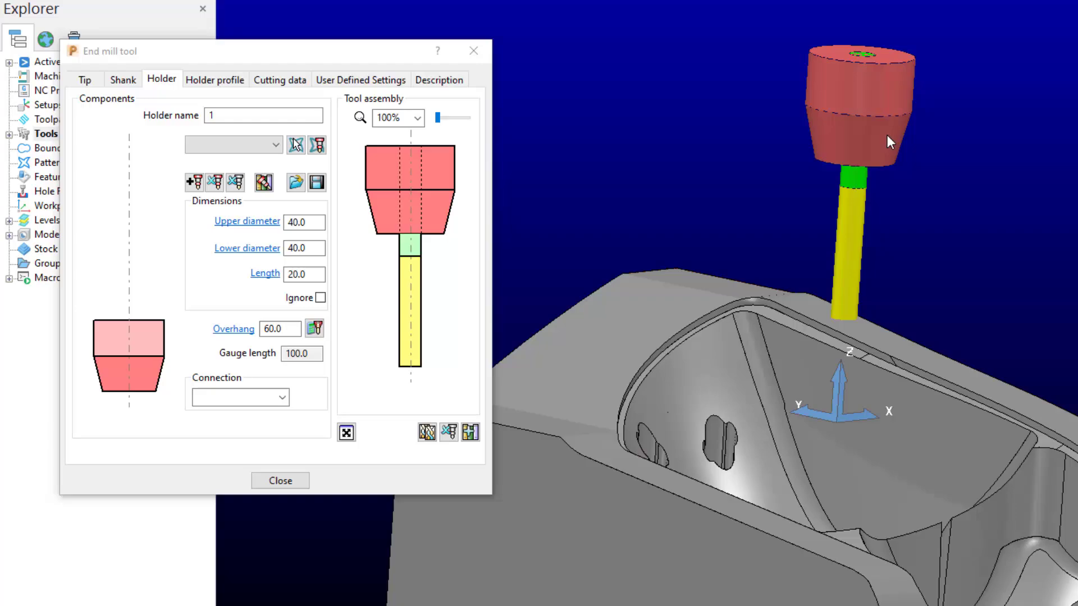
scroll(867, 247, "down", 3)
mouse_move(965, 259)
middle_mouse_down()
mouse_move(722, 278)
mouse_move(820, 335)
middle_mouse_up()
scroll(820, 335, "up", 2)
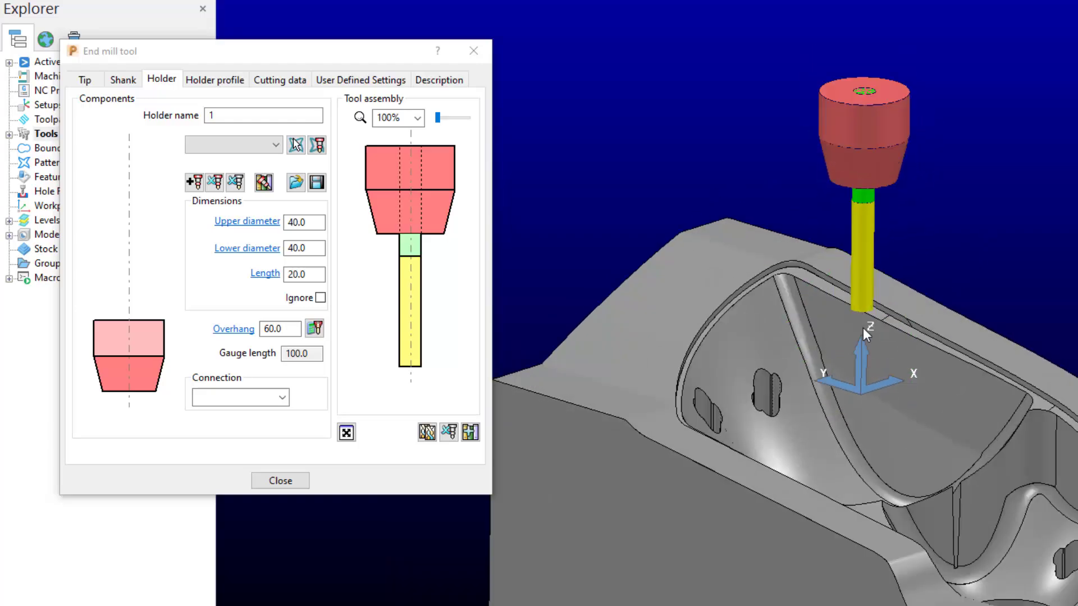
Check ENDMILL10's Shank, Tip and Holder profile settings, then show its Cutting data table.
left_click_drag(286, 51, 337, 43)
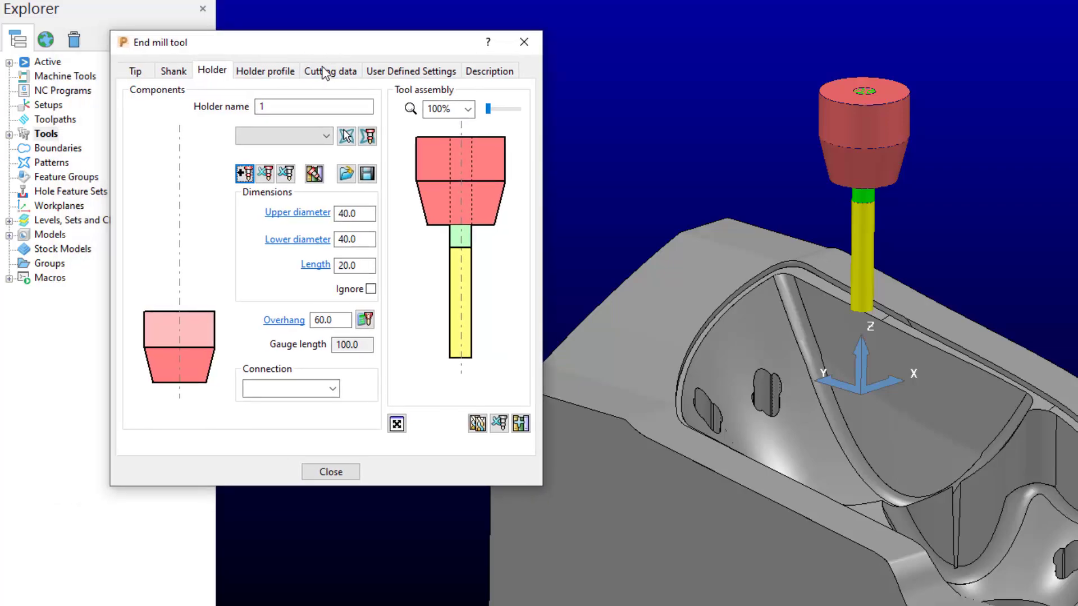
left_click(166, 73)
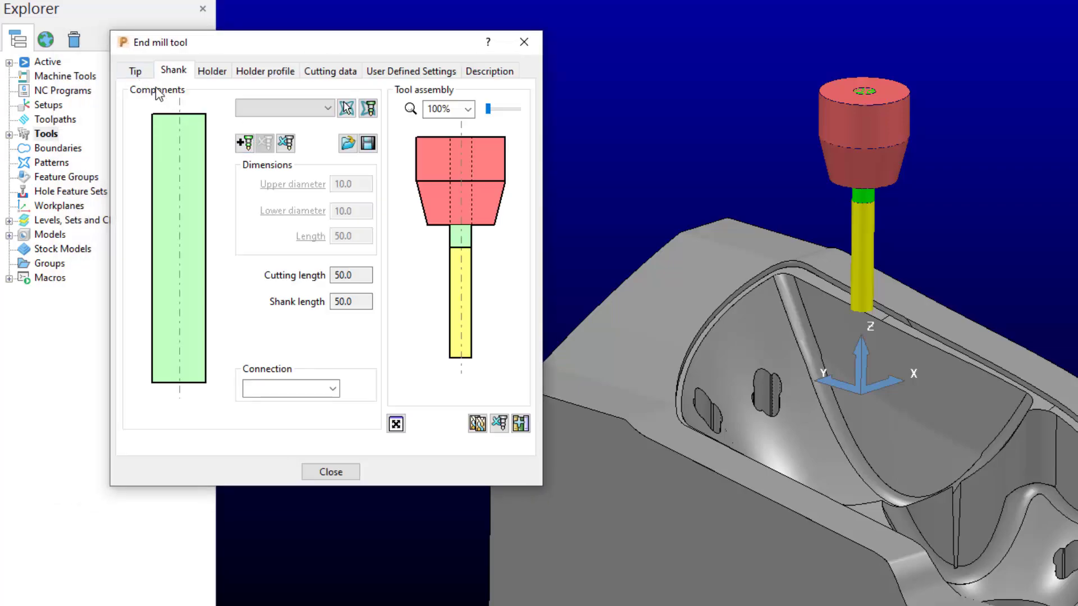
left_click(136, 72)
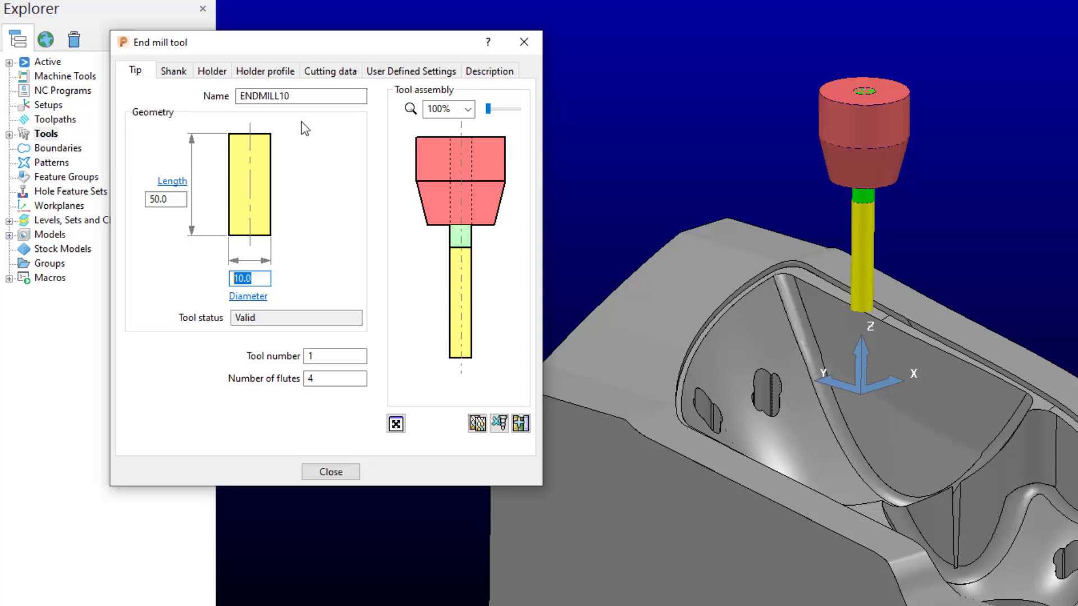
left_click(269, 72)
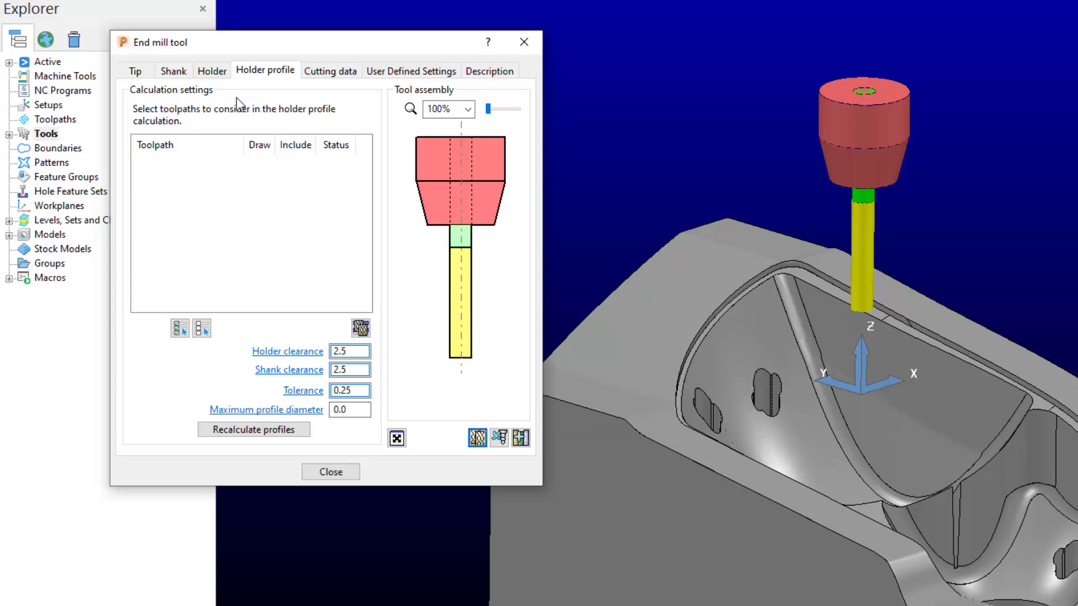
left_click(174, 71)
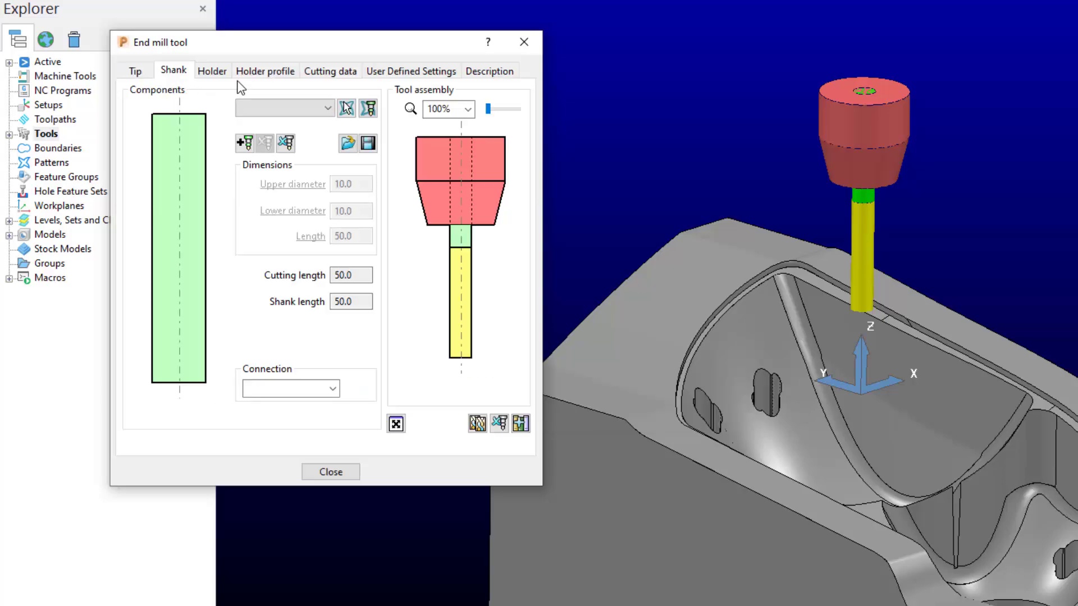
left_click(332, 72)
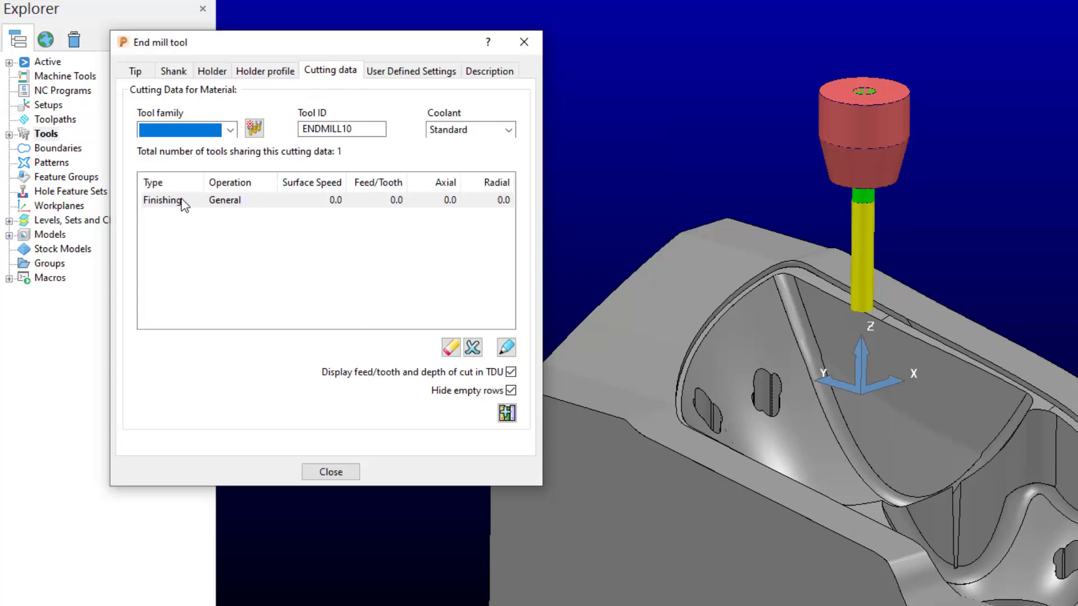
Give the Finishing cutting data entry a 1500 rpm spindle speed and 500 mm/min feed.
double_click(226, 199)
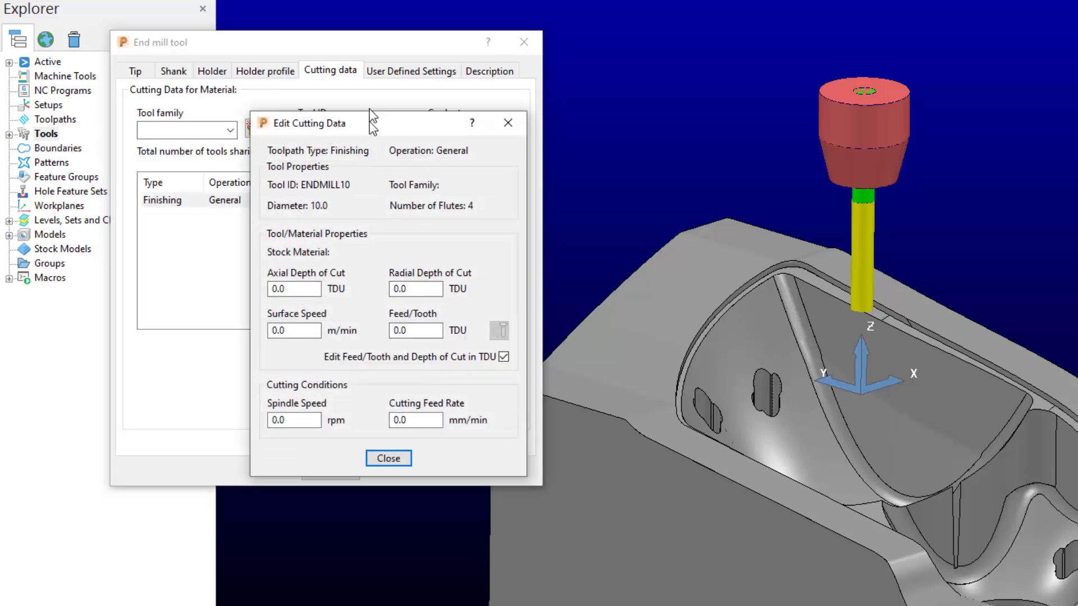
left_click_drag(371, 121, 371, 99)
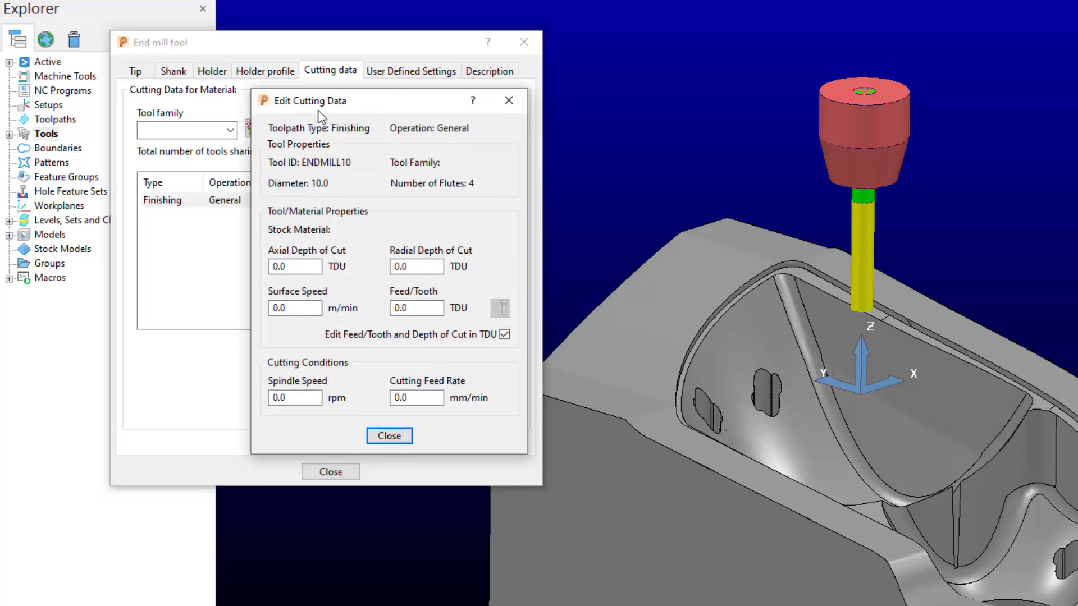
left_click(301, 399)
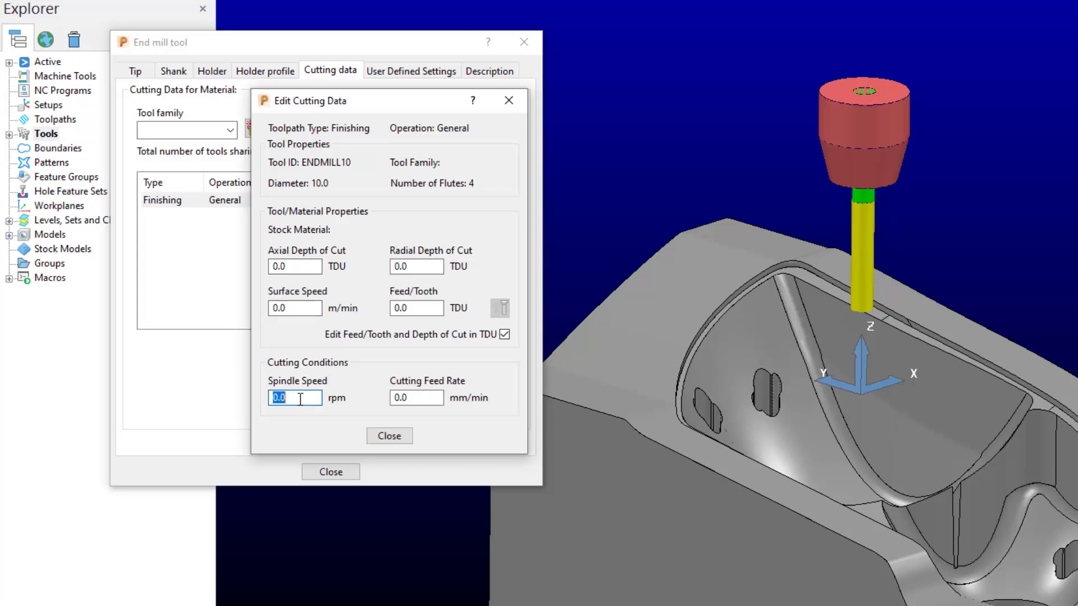
type("5")
type("1500")
key("Return")
key("Tab")
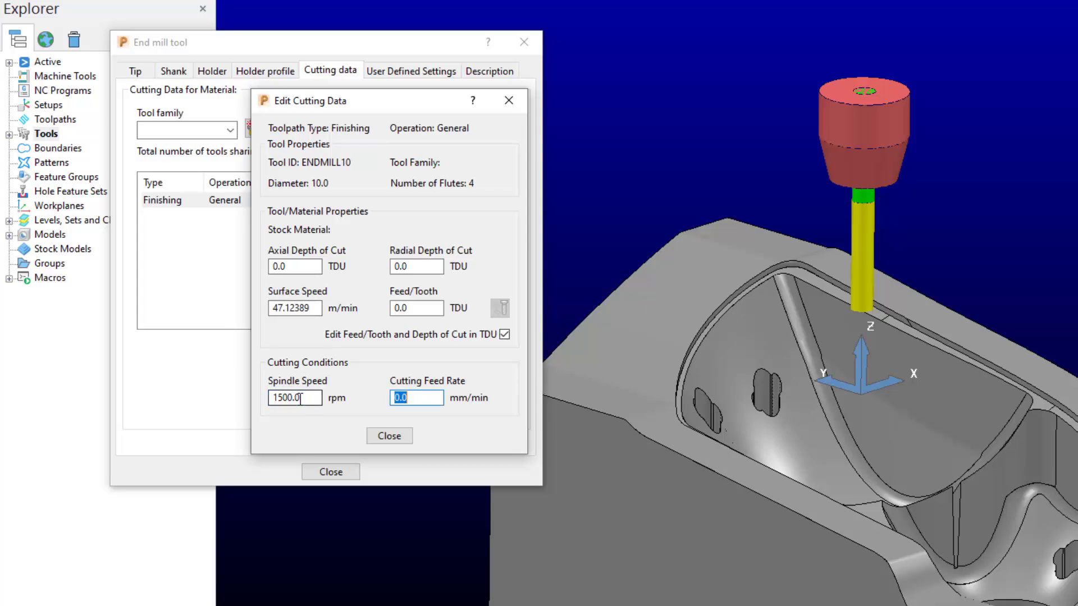
type("50")
key("Return")
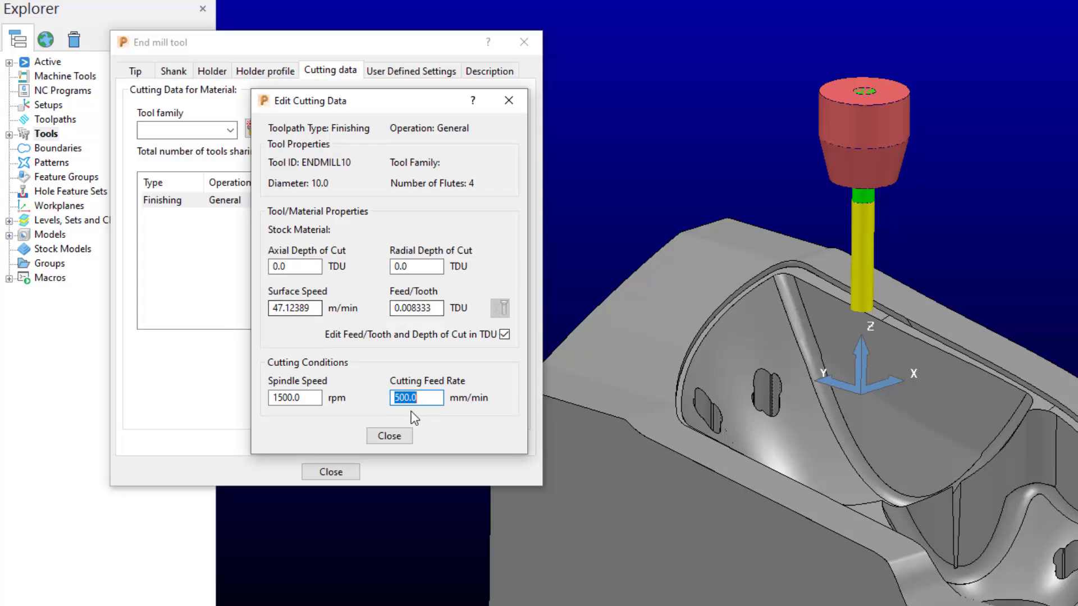
Set the Finishing axial and radial depths of cut to 0.15 and close the editor.
left_click(293, 265)
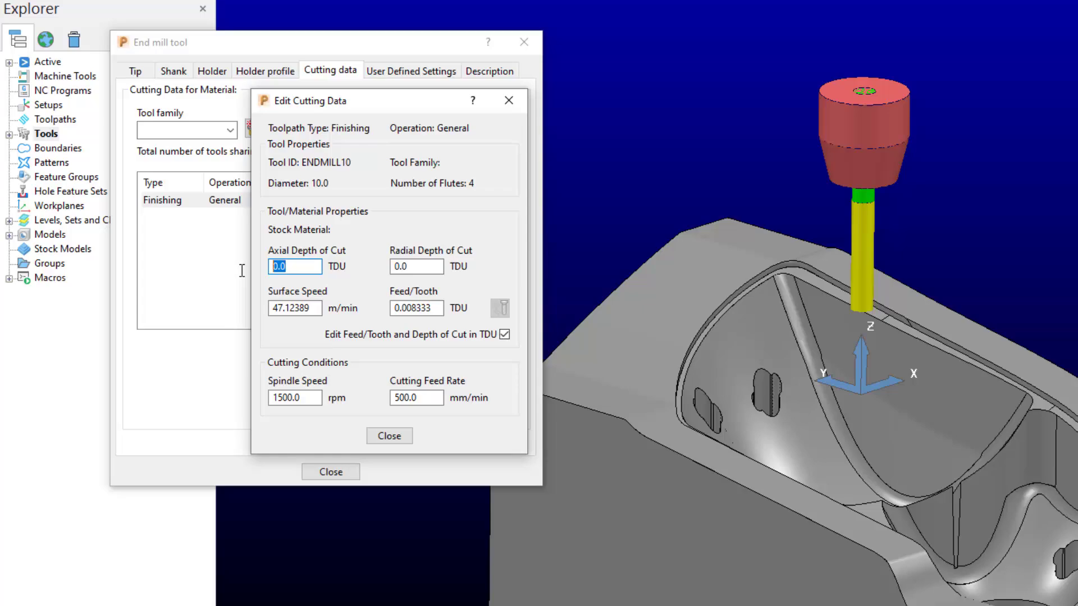
type("0.15")
key("Return")
key("Tab")
type("0.1")
type("5")
key("Return")
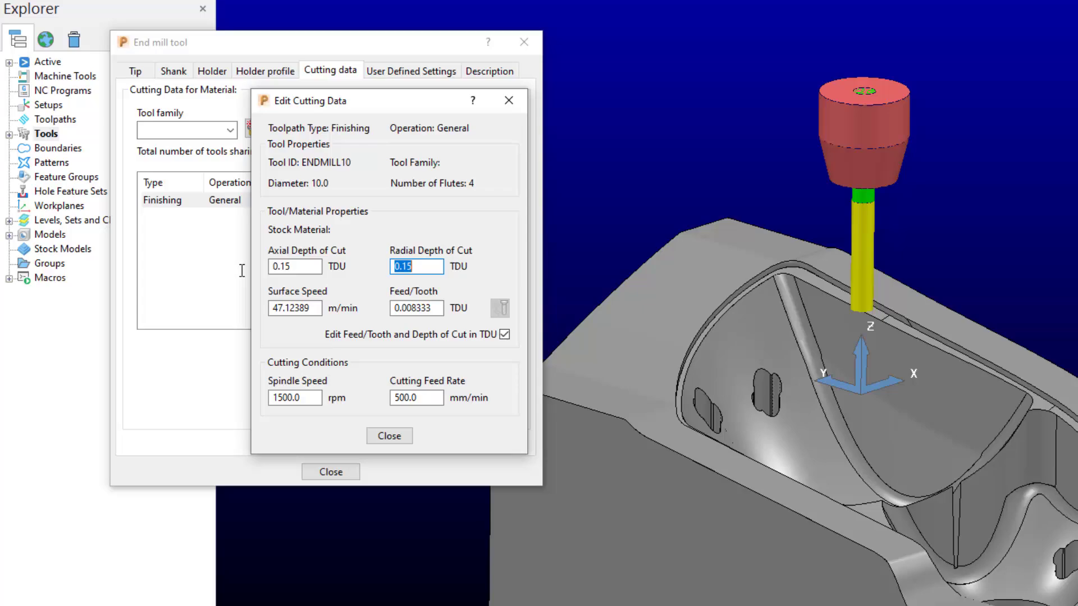
double_click(278, 267)
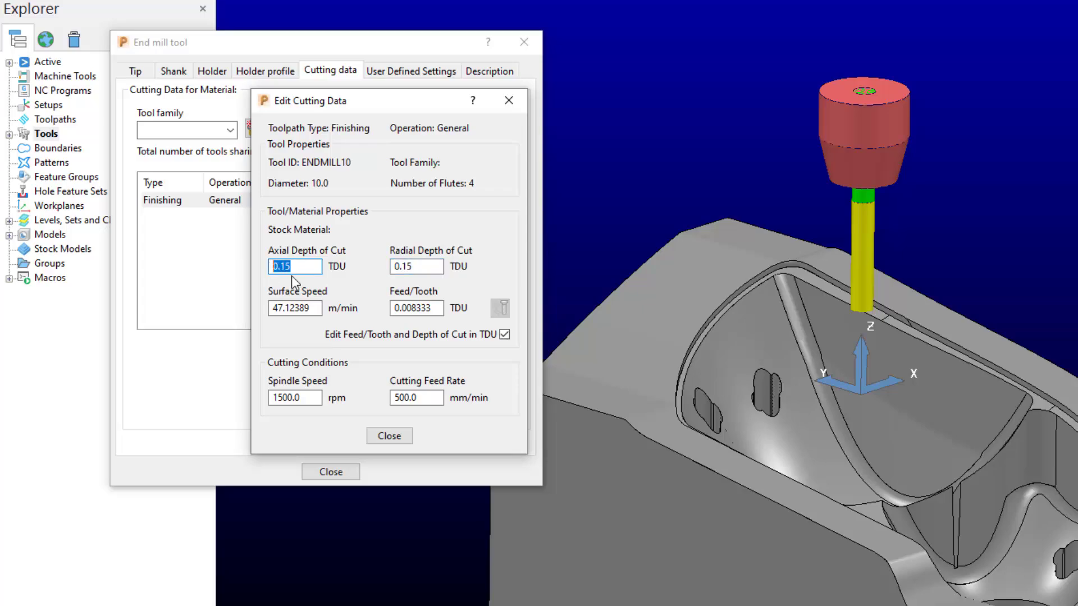
left_click_drag(426, 267, 396, 267)
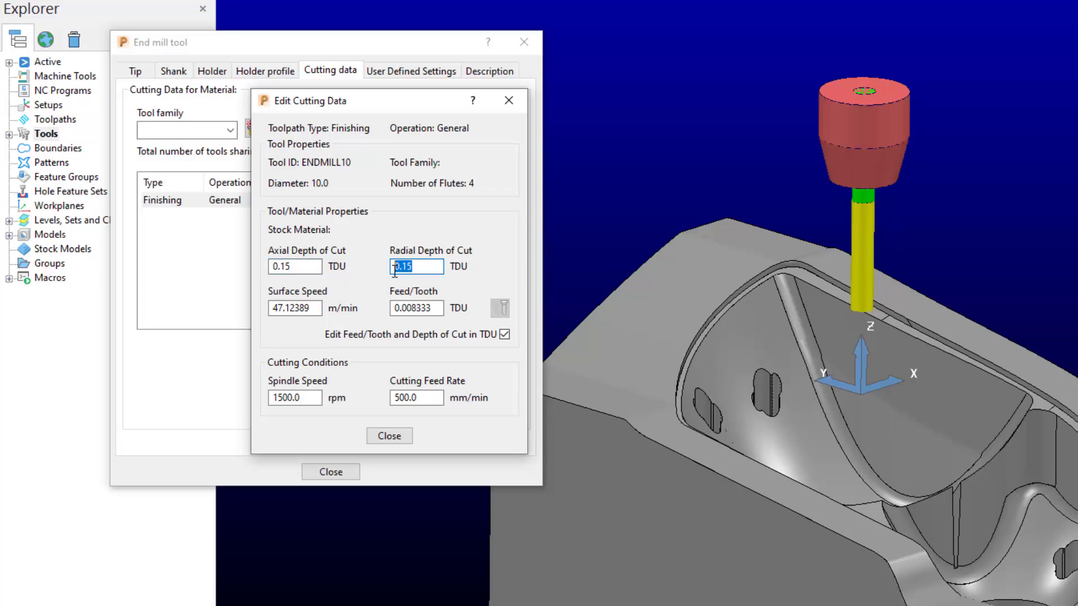
left_click(395, 433)
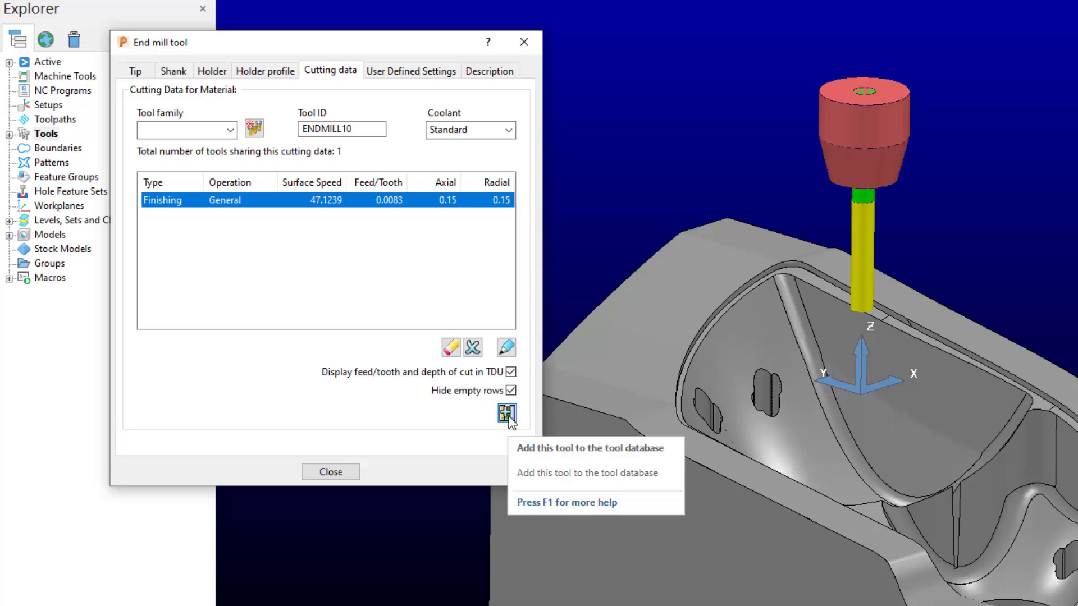
Export ENDMILL10 and its holder to the tool database.
left_click(507, 414)
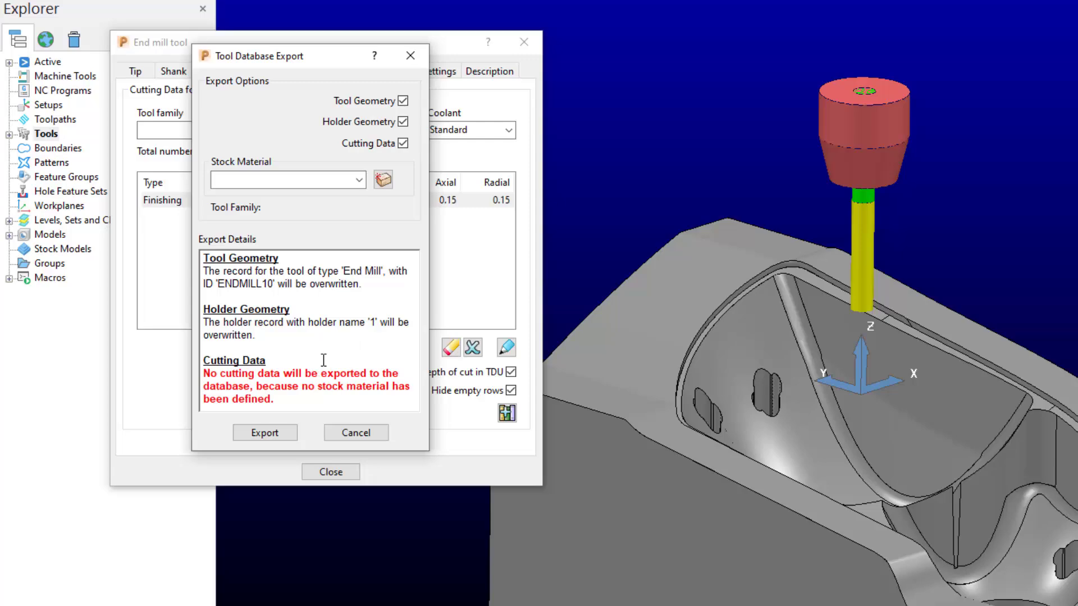
left_click(278, 434)
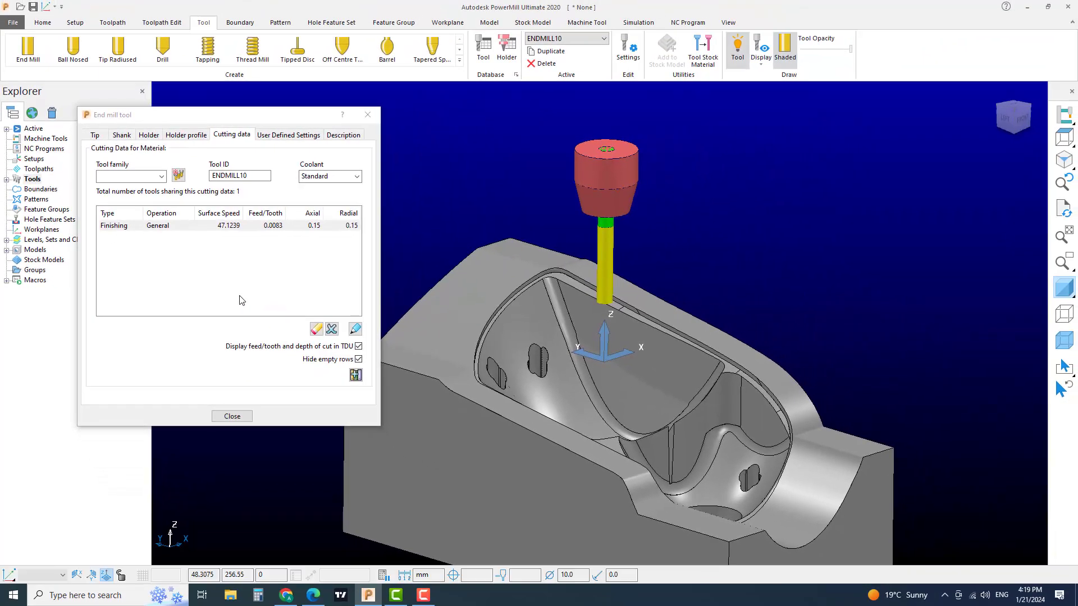
Close the End mill dialog and delete all tools from the Explorer's Tools list.
left_click(233, 416)
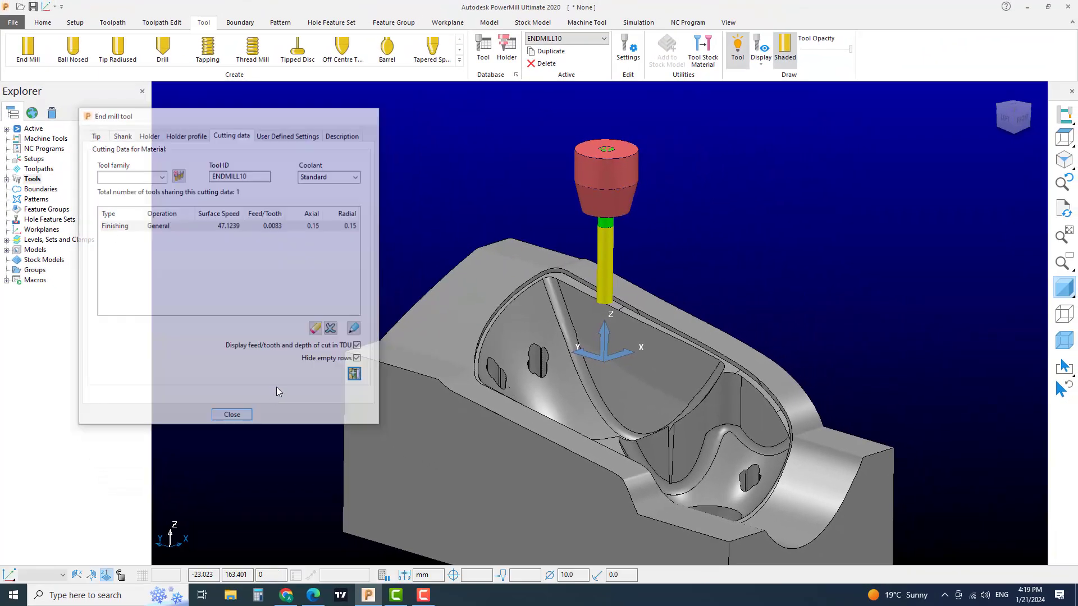
left_click(78, 26)
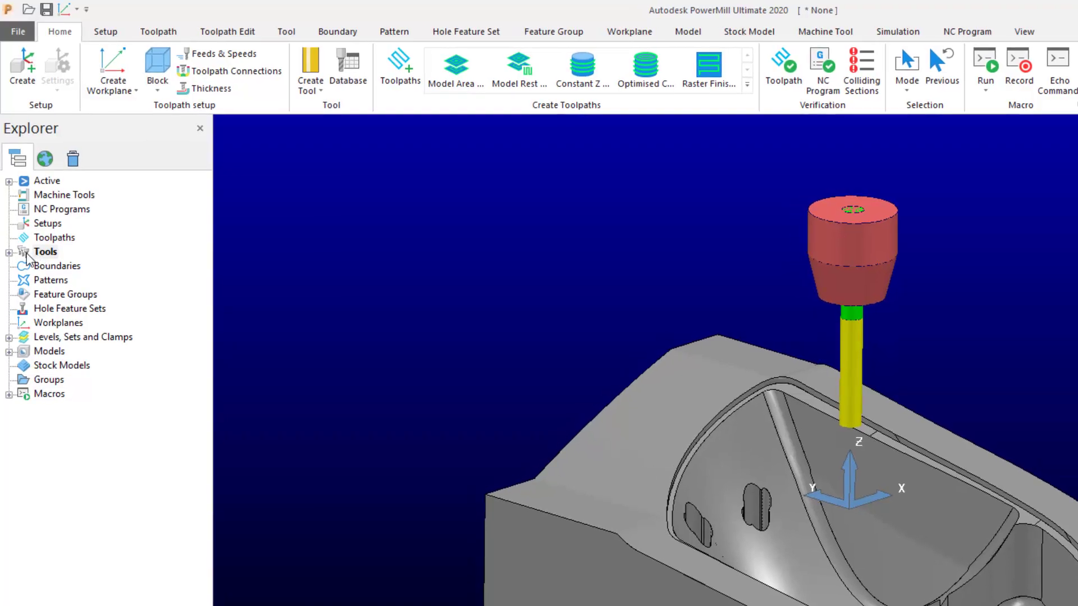
left_click(9, 254)
right_click(37, 255)
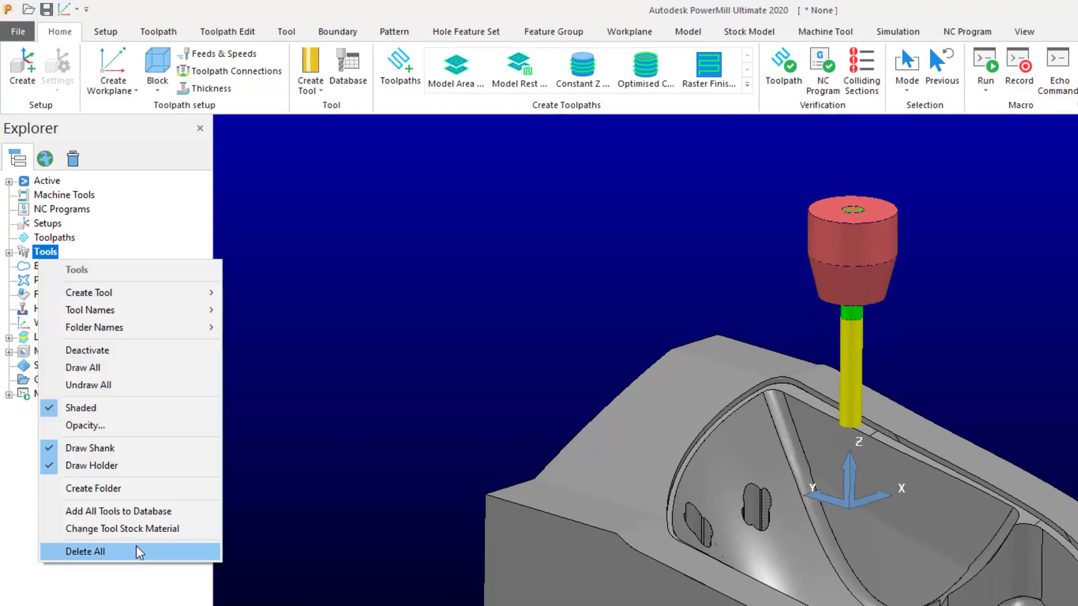
left_click(135, 551)
Recreate ENDMILL10 from Tool Database Search and view it from the FRONT above the part.
left_click(348, 70)
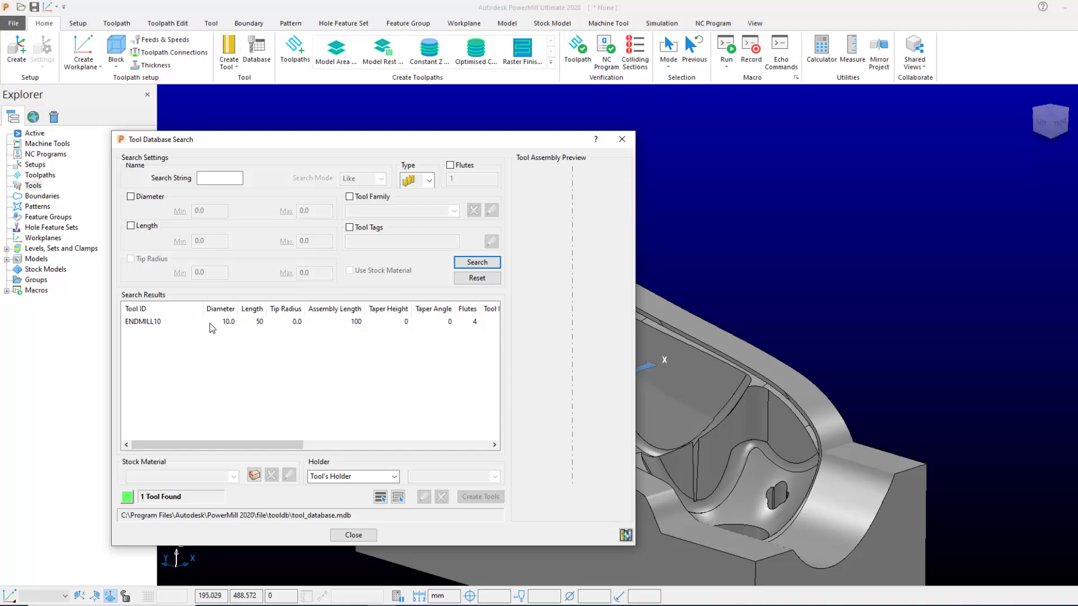
left_click(152, 324)
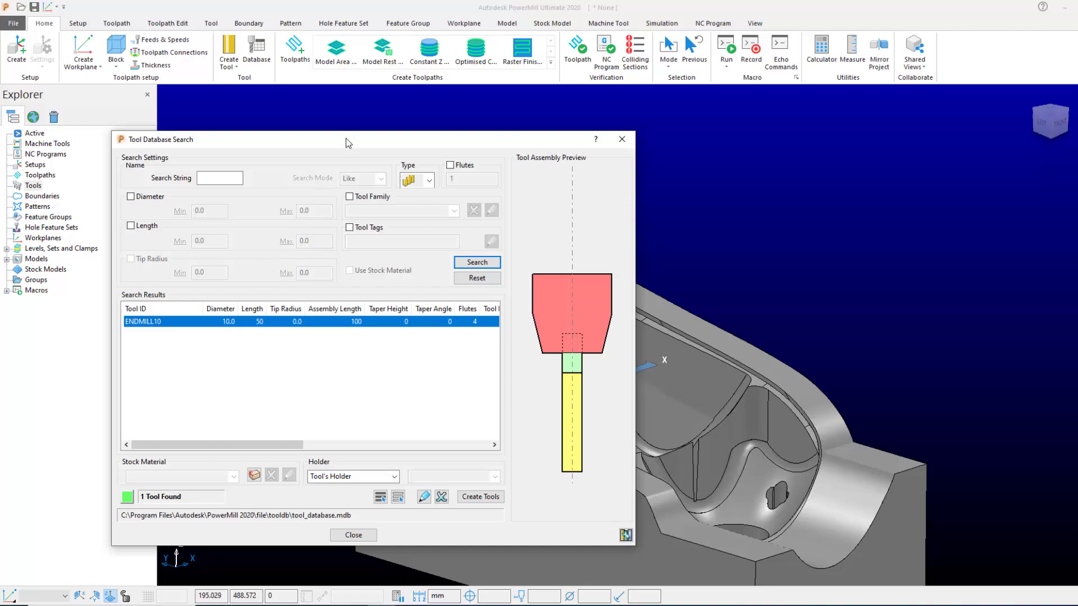
left_click_drag(346, 138, 270, 83)
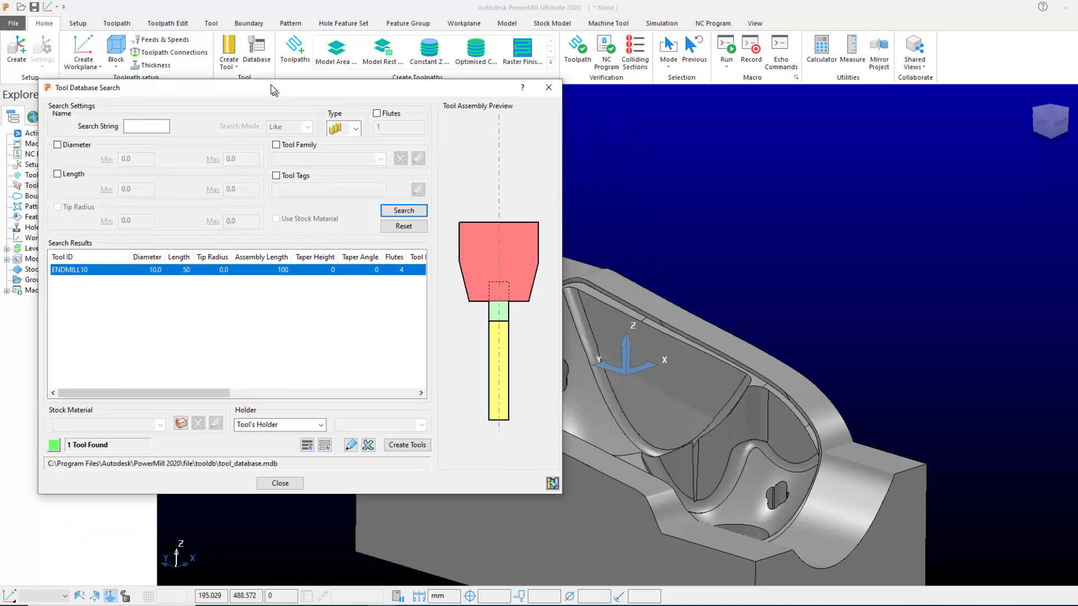
left_click(404, 442)
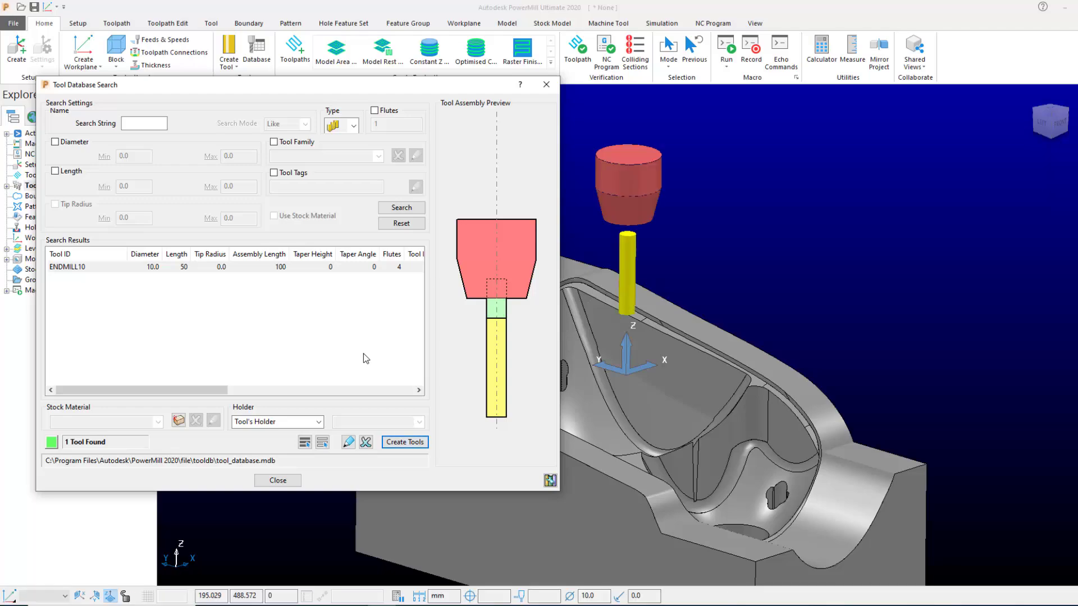
mouse_move(655, 300)
middle_mouse_down()
mouse_move(712, 181)
mouse_move(685, 291)
mouse_move(669, 279)
middle_mouse_up()
left_click(1059, 125)
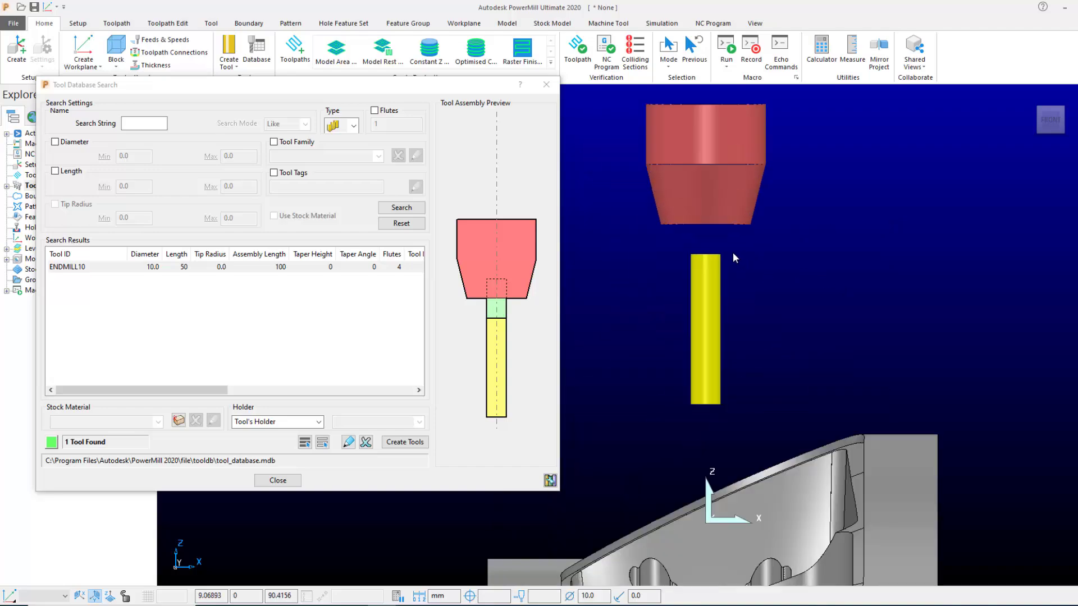
scroll(733, 252, "up", 3)
left_click(278, 480)
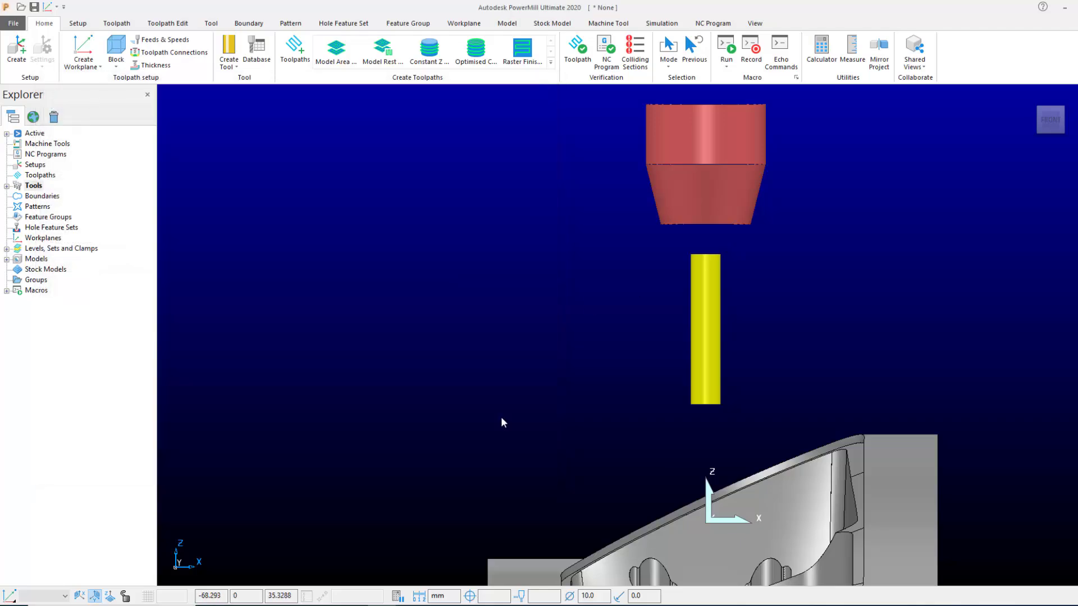
Turn on 'Load shank with tool' in the tool Database Manager.
scroll(501, 416, "down", 3)
middle_click_drag(470, 393, 521, 324)
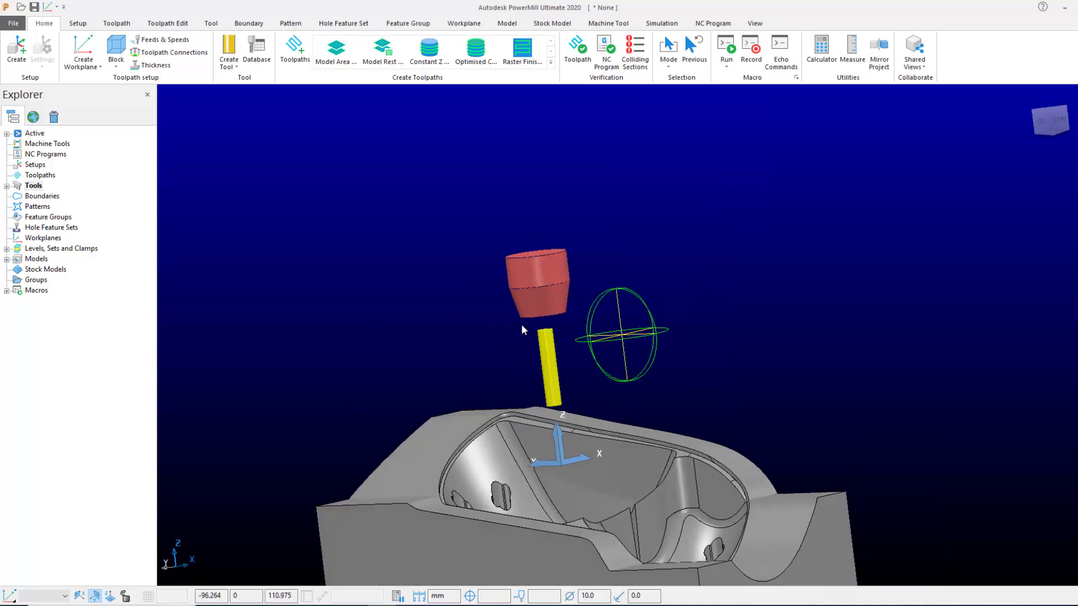
left_click(215, 24)
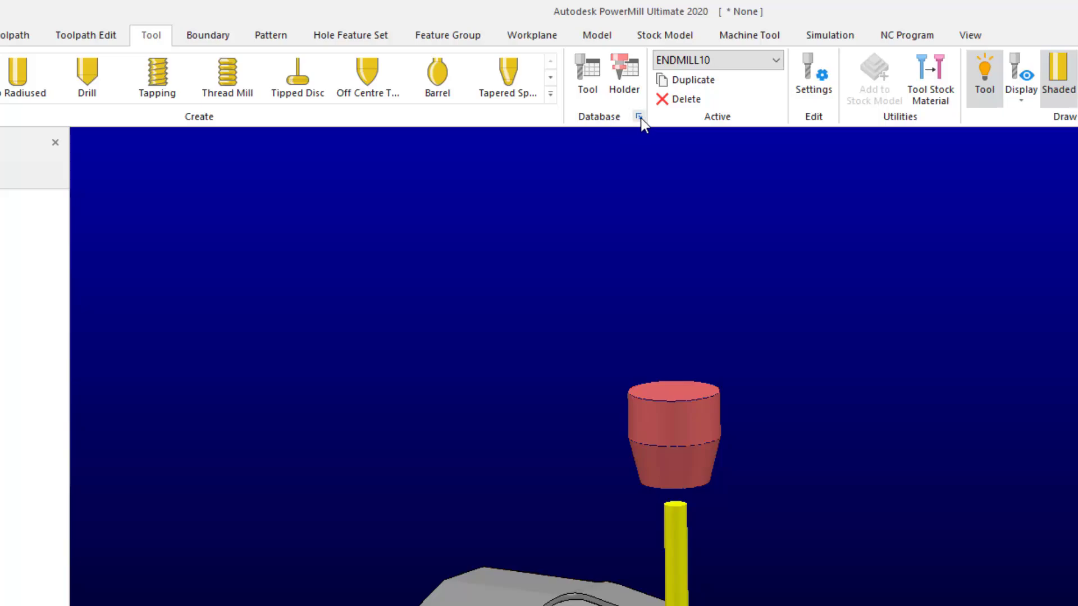
left_click(640, 118)
left_click_drag(581, 111, 540, 92)
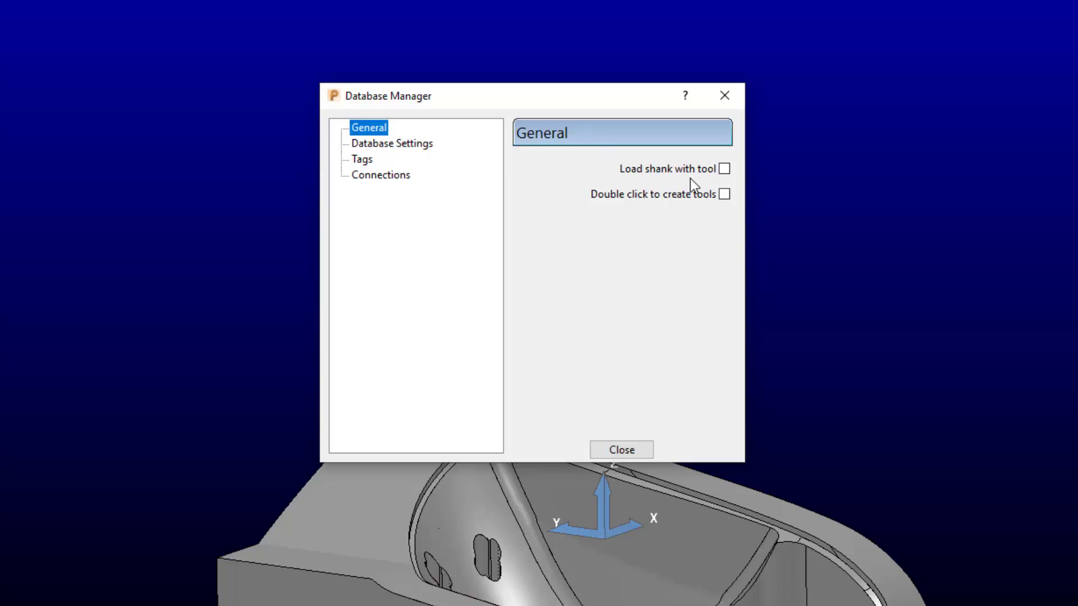
left_click(724, 169)
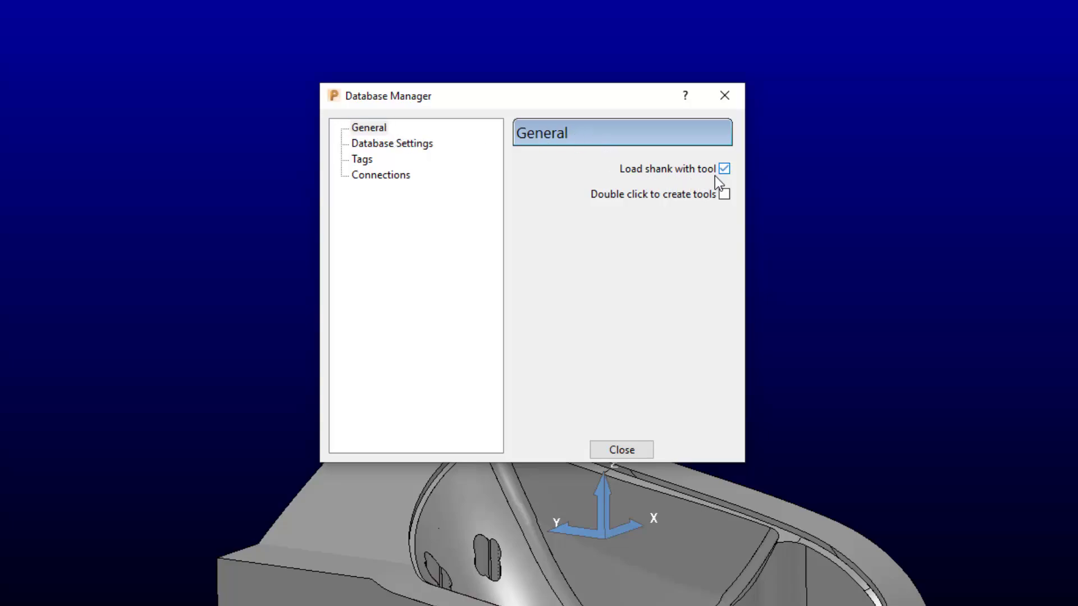
left_click(621, 450)
Delete all project tools and create ENDMILL10 from the tool database.
right_click(28, 179)
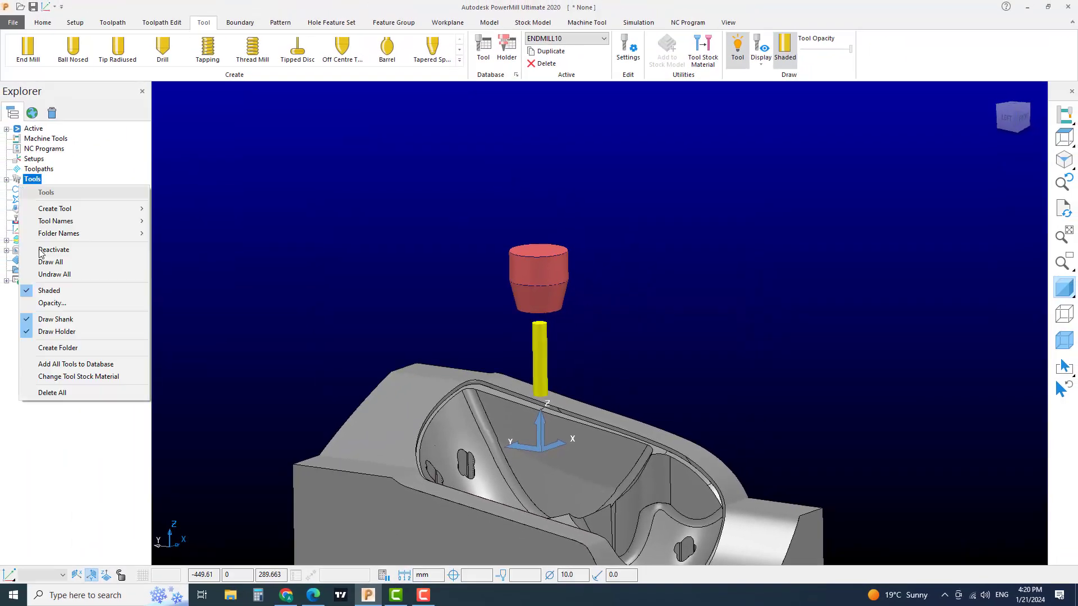
left_click(53, 392)
left_click(71, 24)
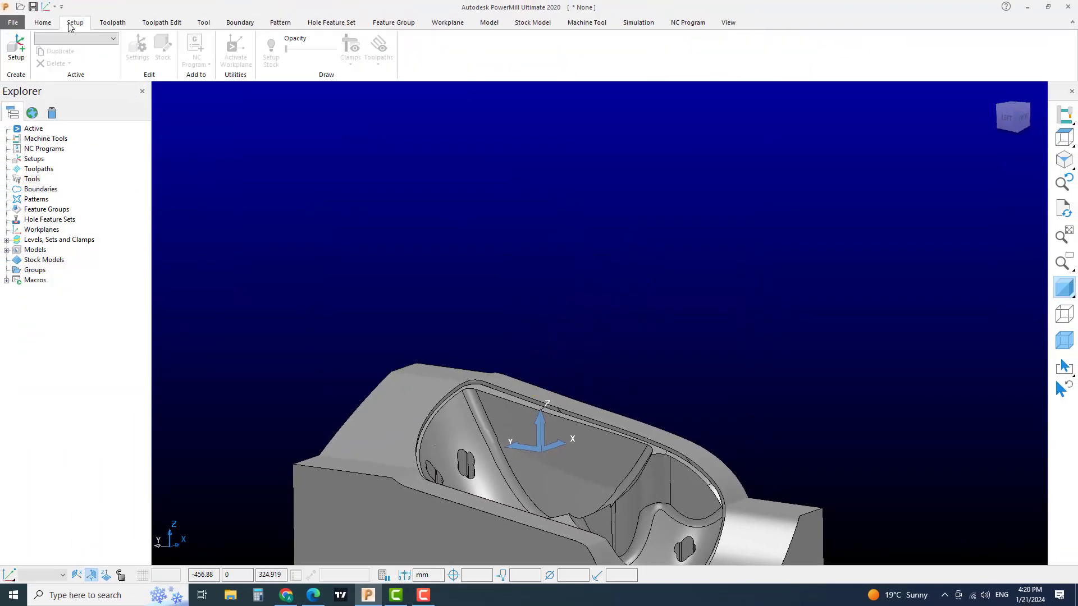
left_click(247, 48)
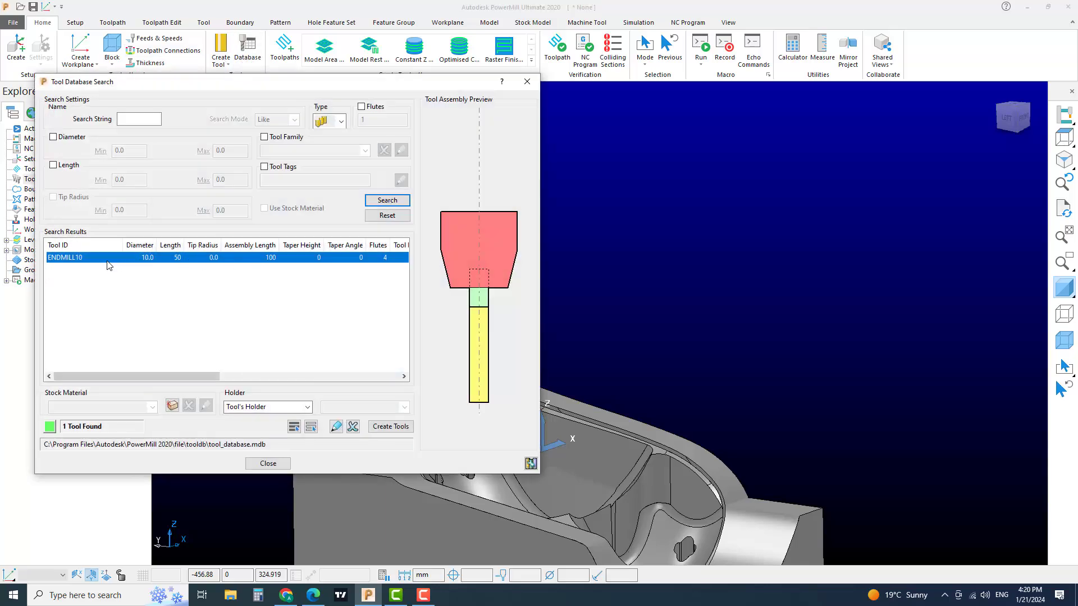
left_click(390, 427)
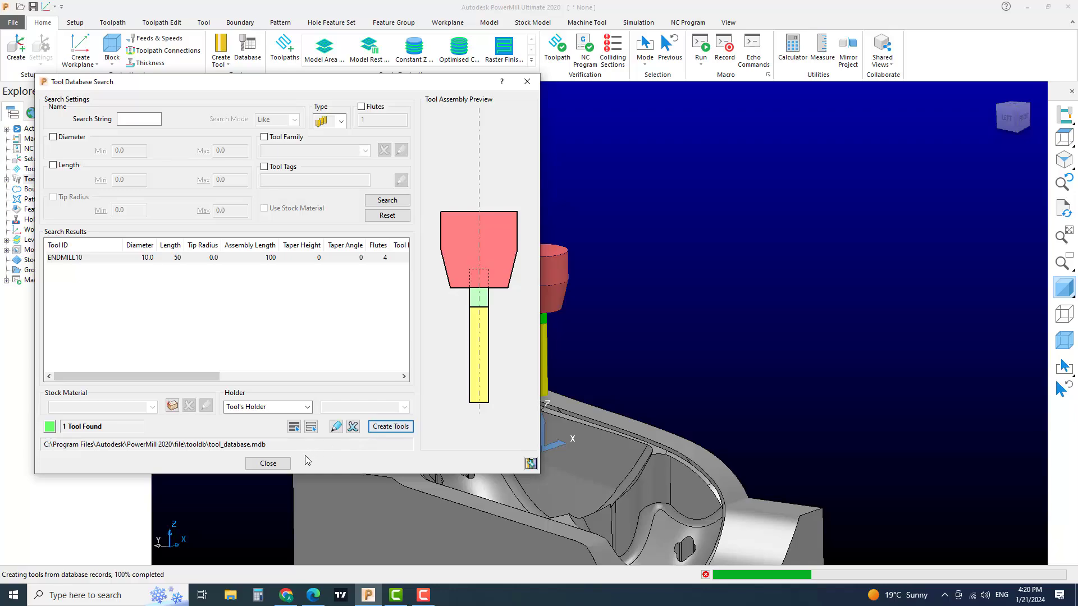
left_click(268, 463)
Inspect ENDMILL10 with shank and holder from front and isometric views, rechecking the database search.
middle_click_drag(489, 312, 601, 229)
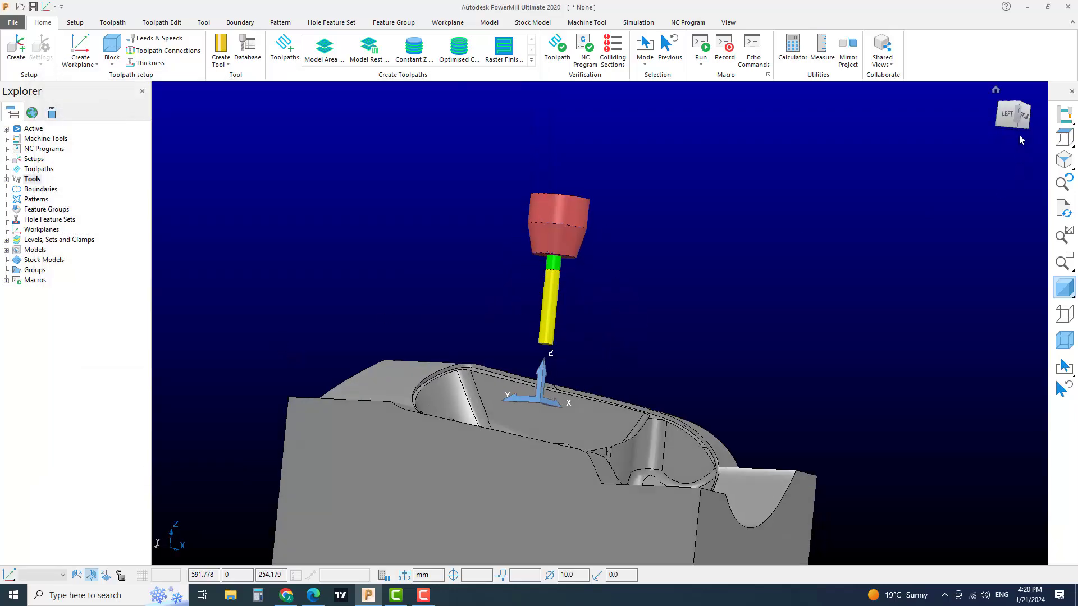
left_click(1022, 118)
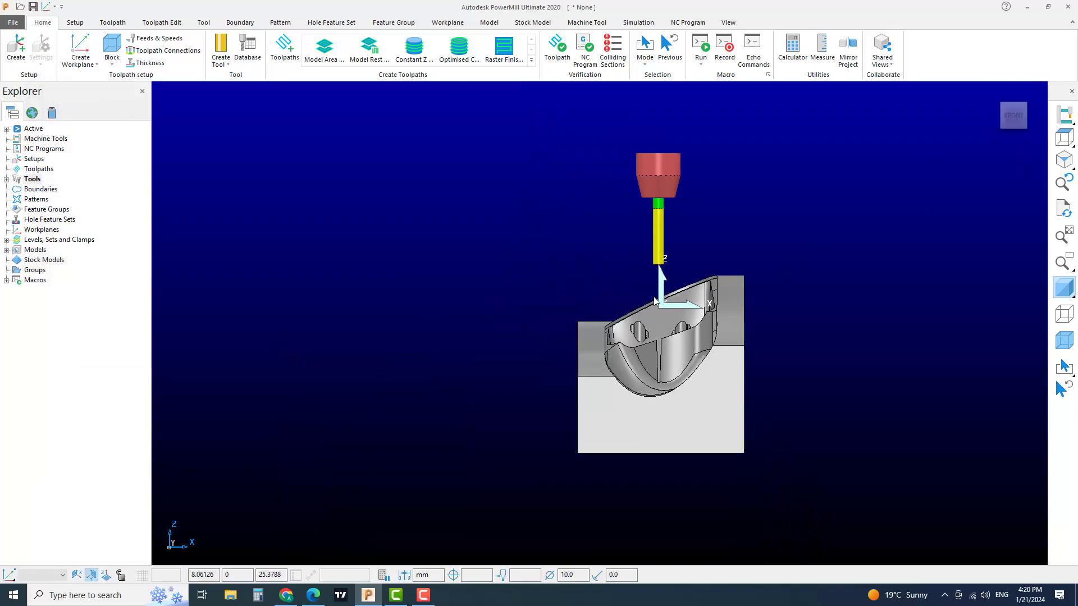
middle_click_drag(647, 346, 842, 270)
scroll(1041, 247, "up", 5)
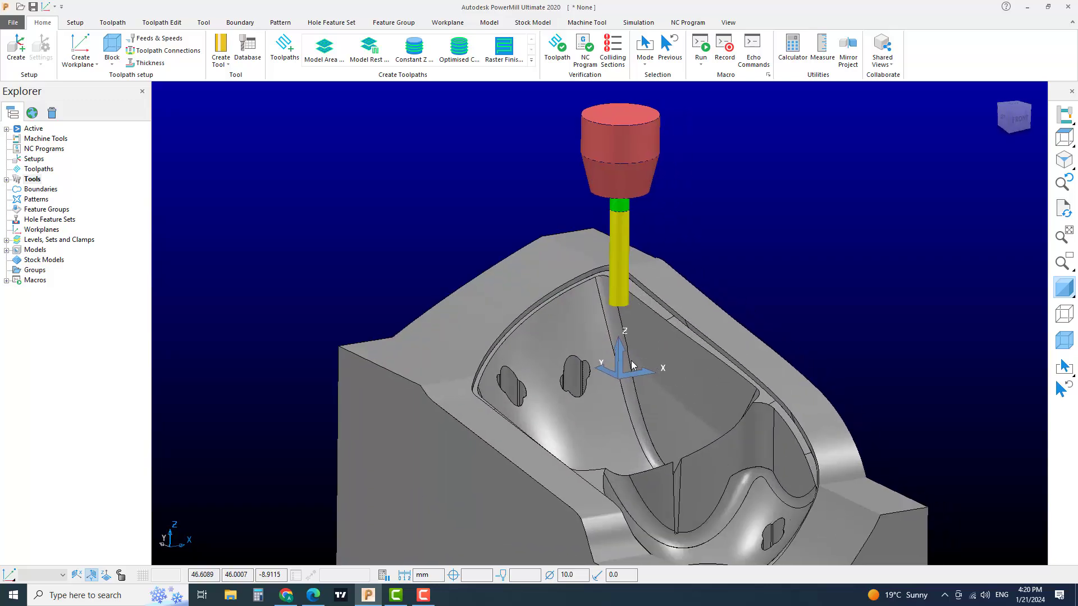
left_click(1064, 160)
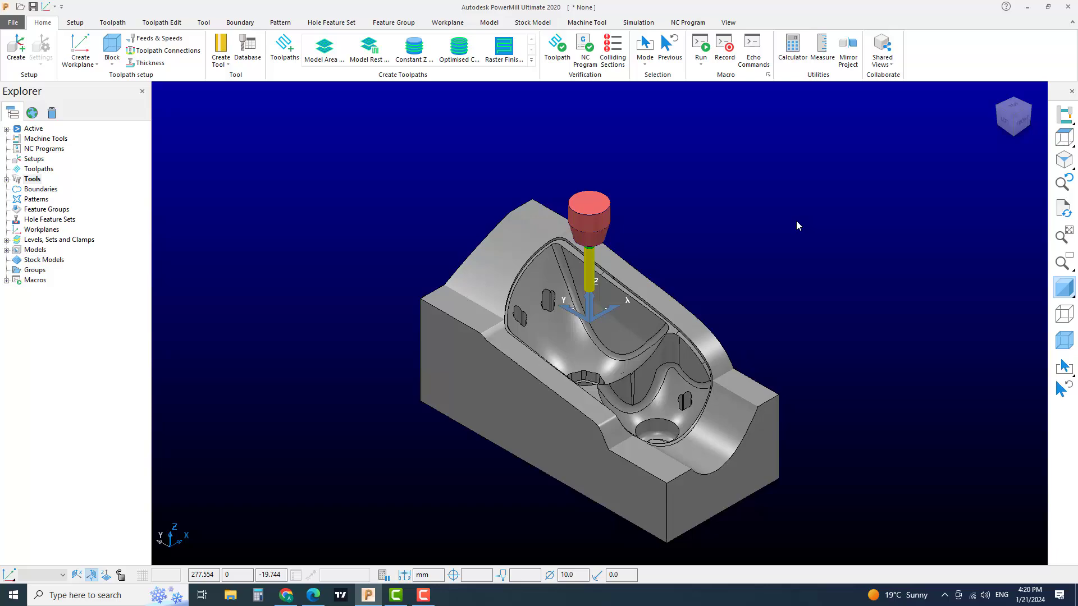
left_click(247, 47)
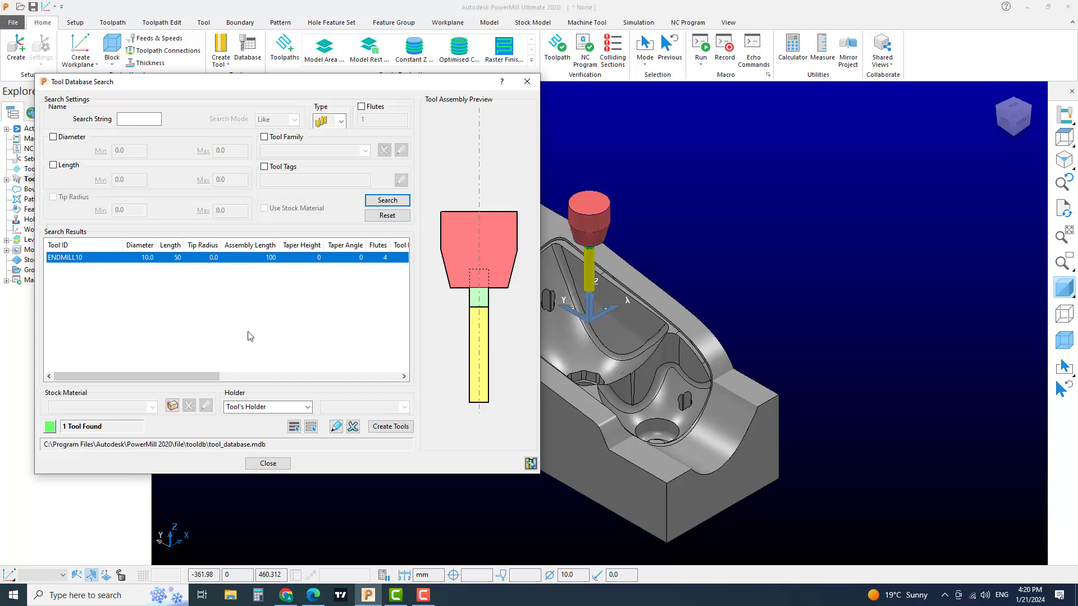
left_click(268, 463)
middle_click_drag(594, 362, 416, 332)
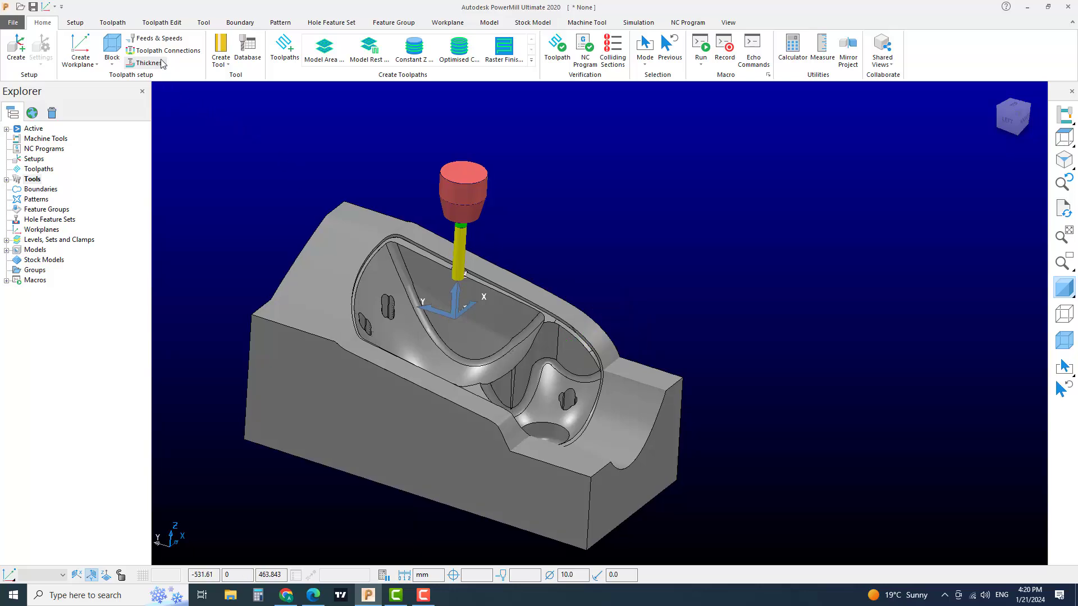
left_click(152, 38)
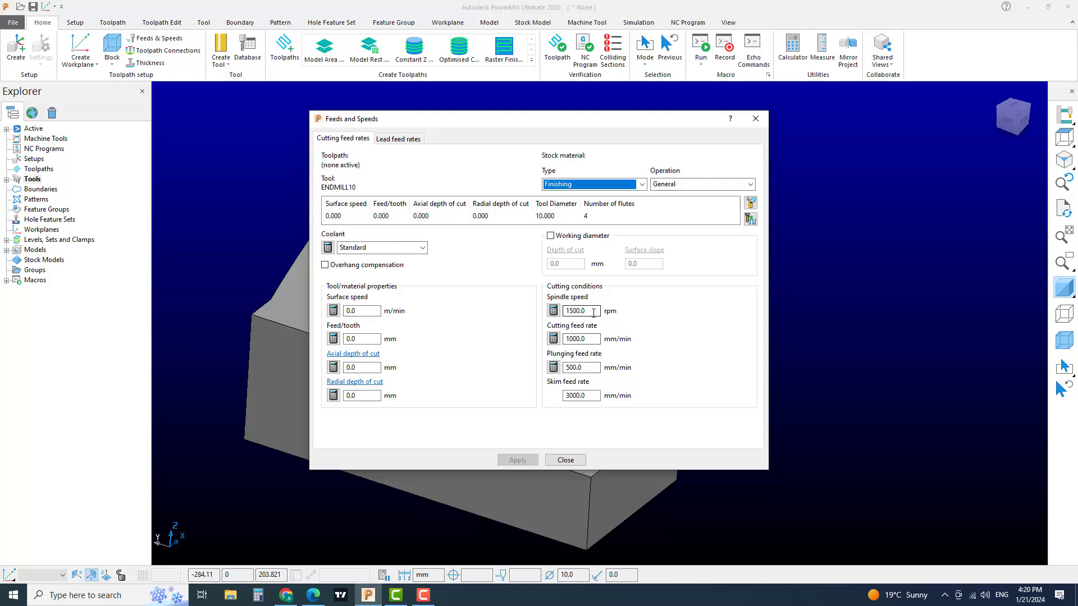
double_click(565, 311)
double_click(573, 338)
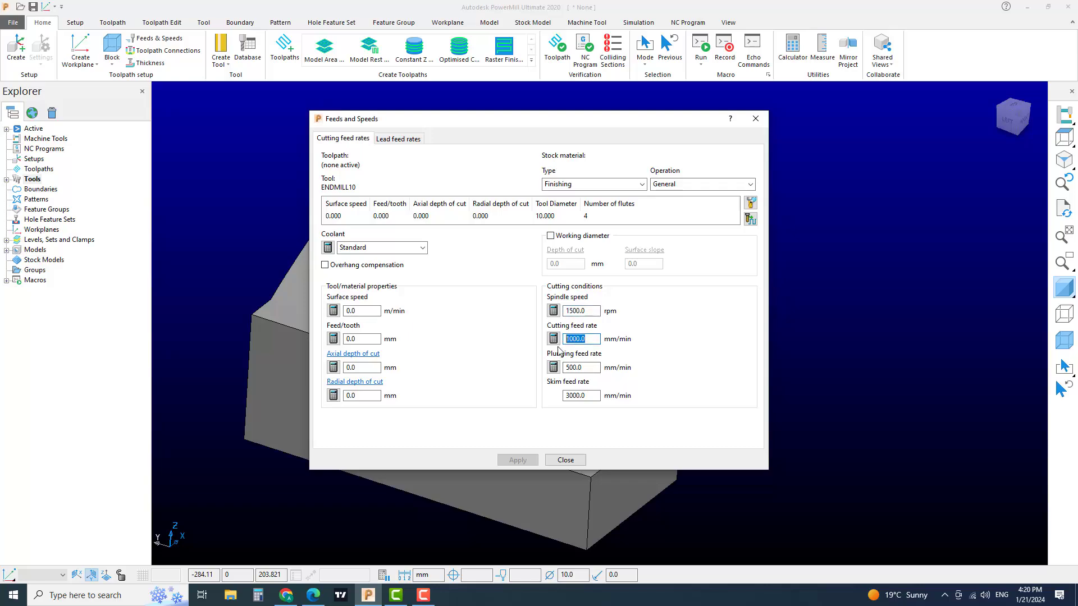
double_click(564, 368)
left_click(754, 120)
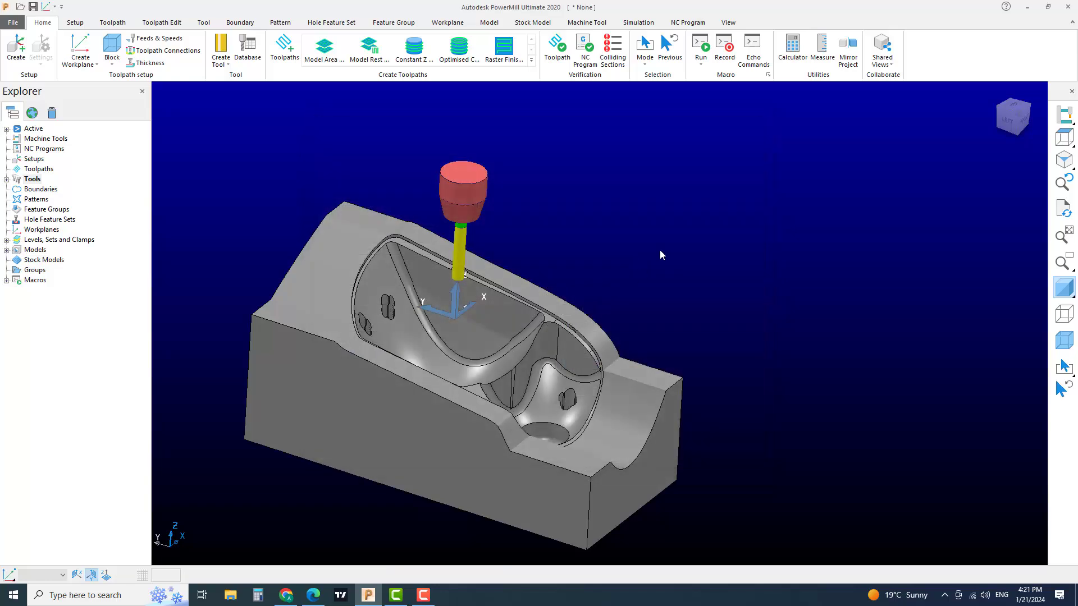
middle_click_drag(659, 249, 600, 219)
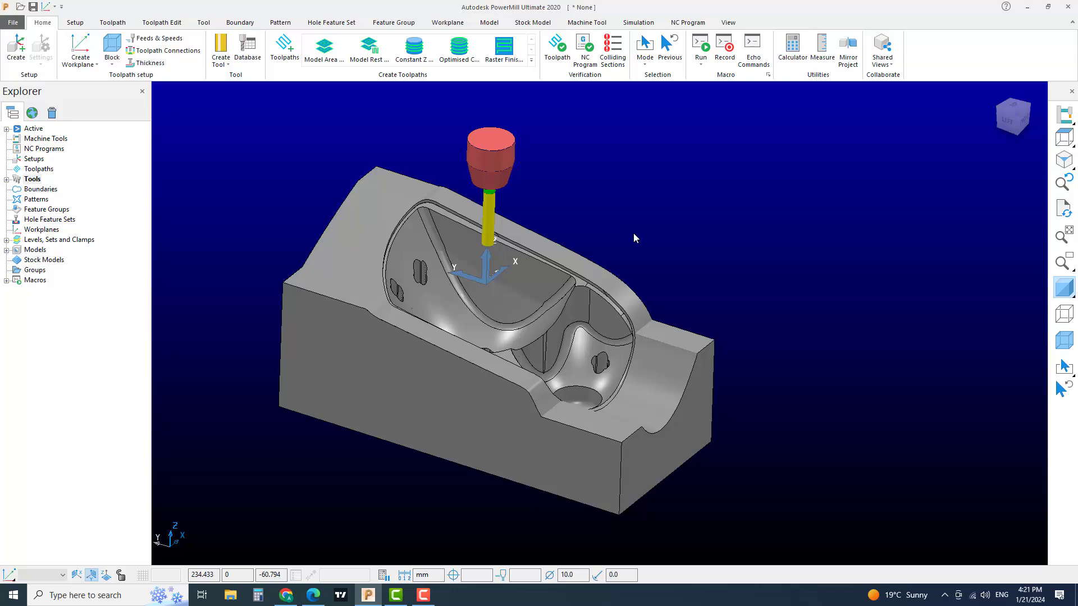
mouse_move(505, 385)
middle_mouse_down()
mouse_move(470, 271)
mouse_move(496, 331)
middle_mouse_up()
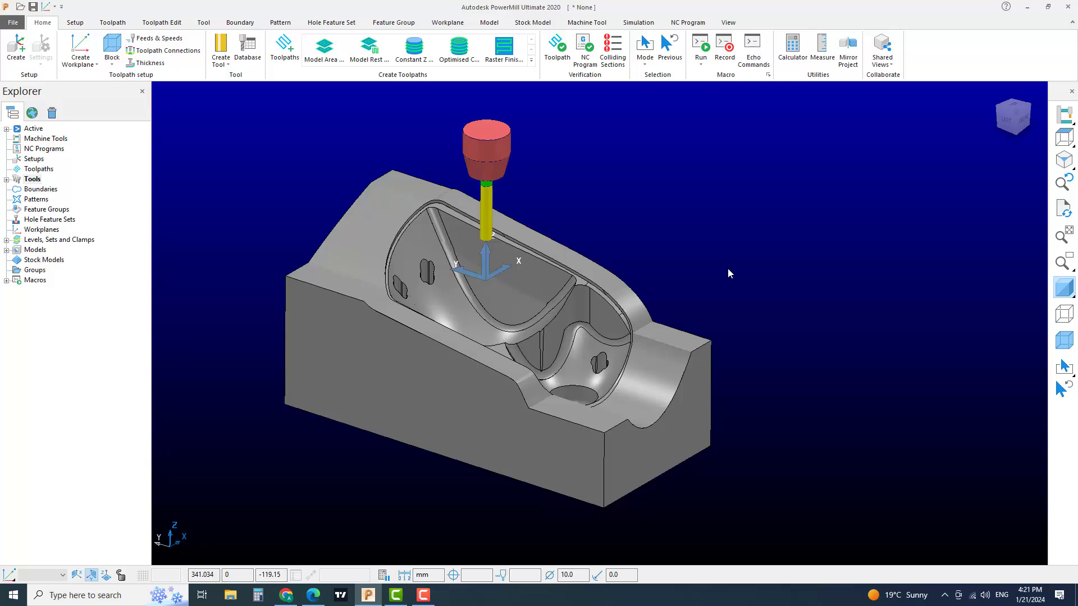
left_click(423, 595)
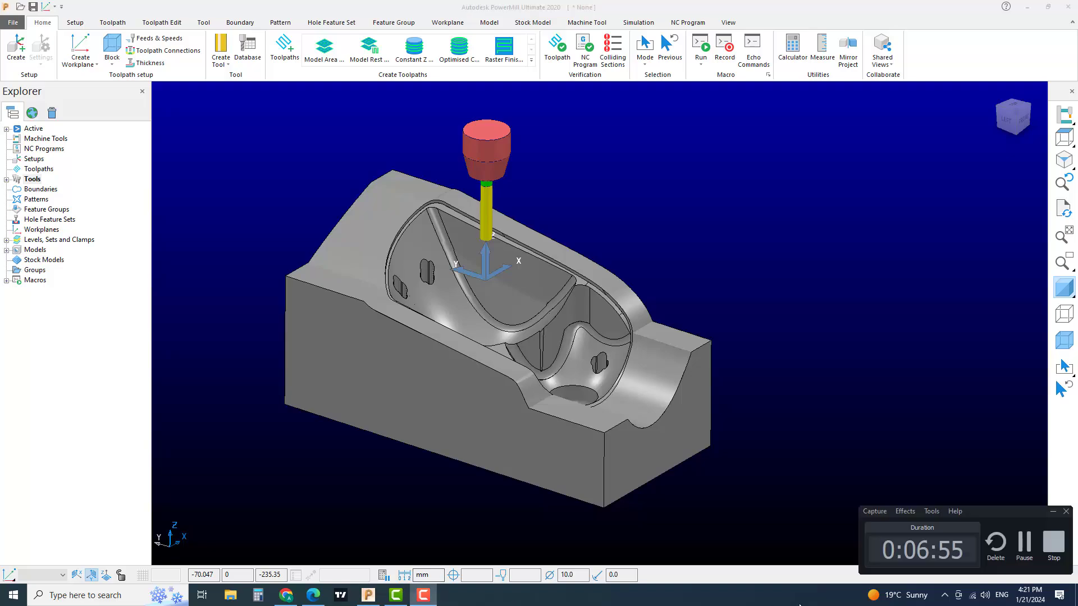